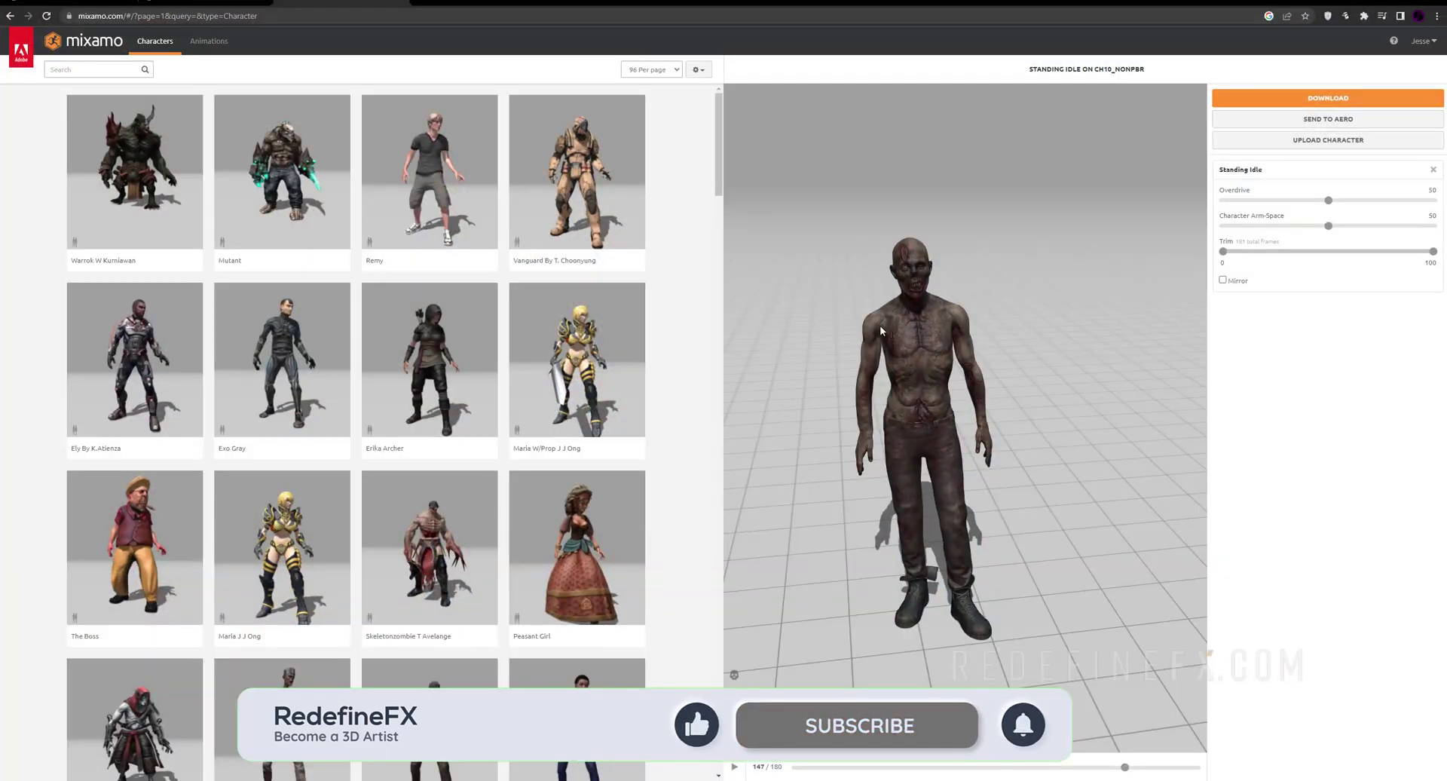
drag(881, 331, 958, 341)
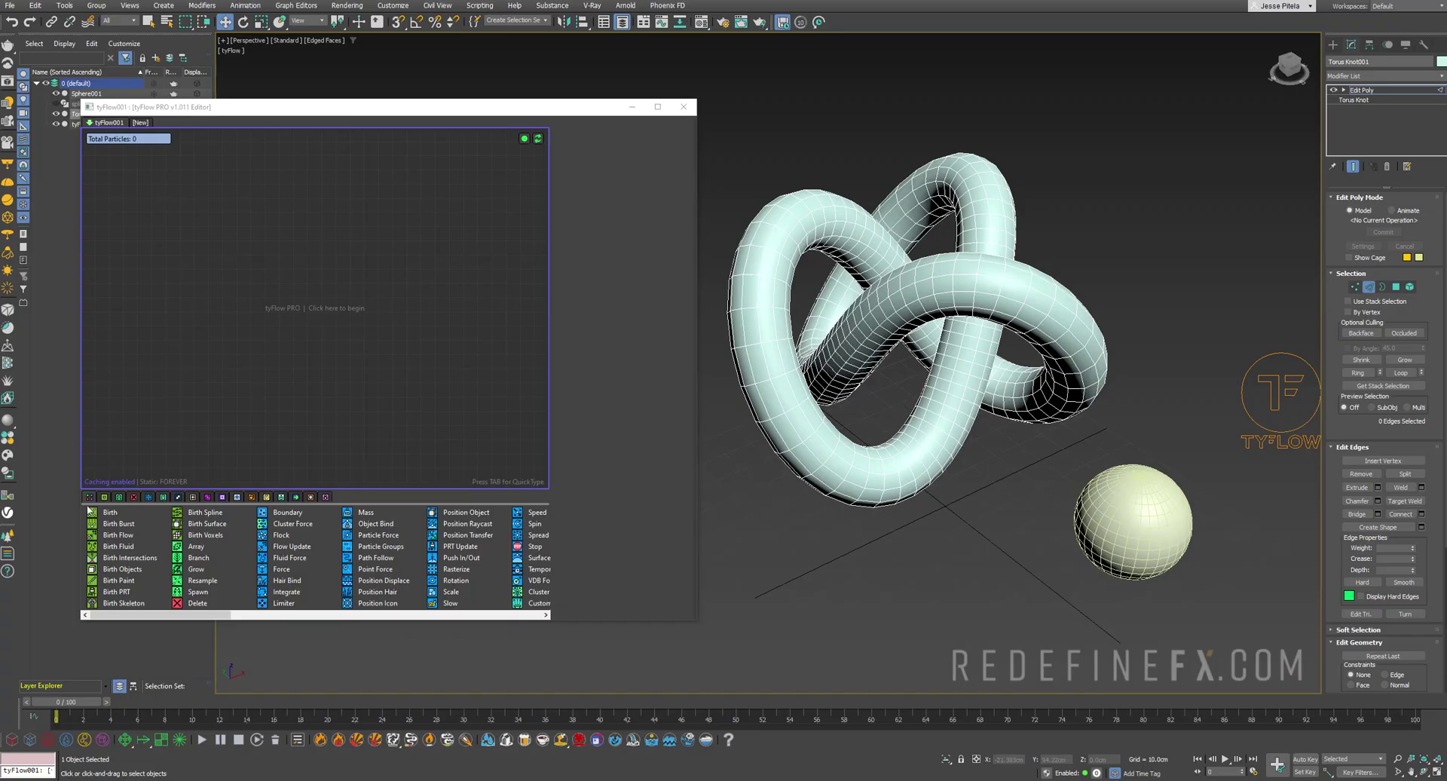
- Create a tyFlow event with a Birth operator that emits 10 particles in total and ends at frame 20
drag(89, 511, 199, 304)
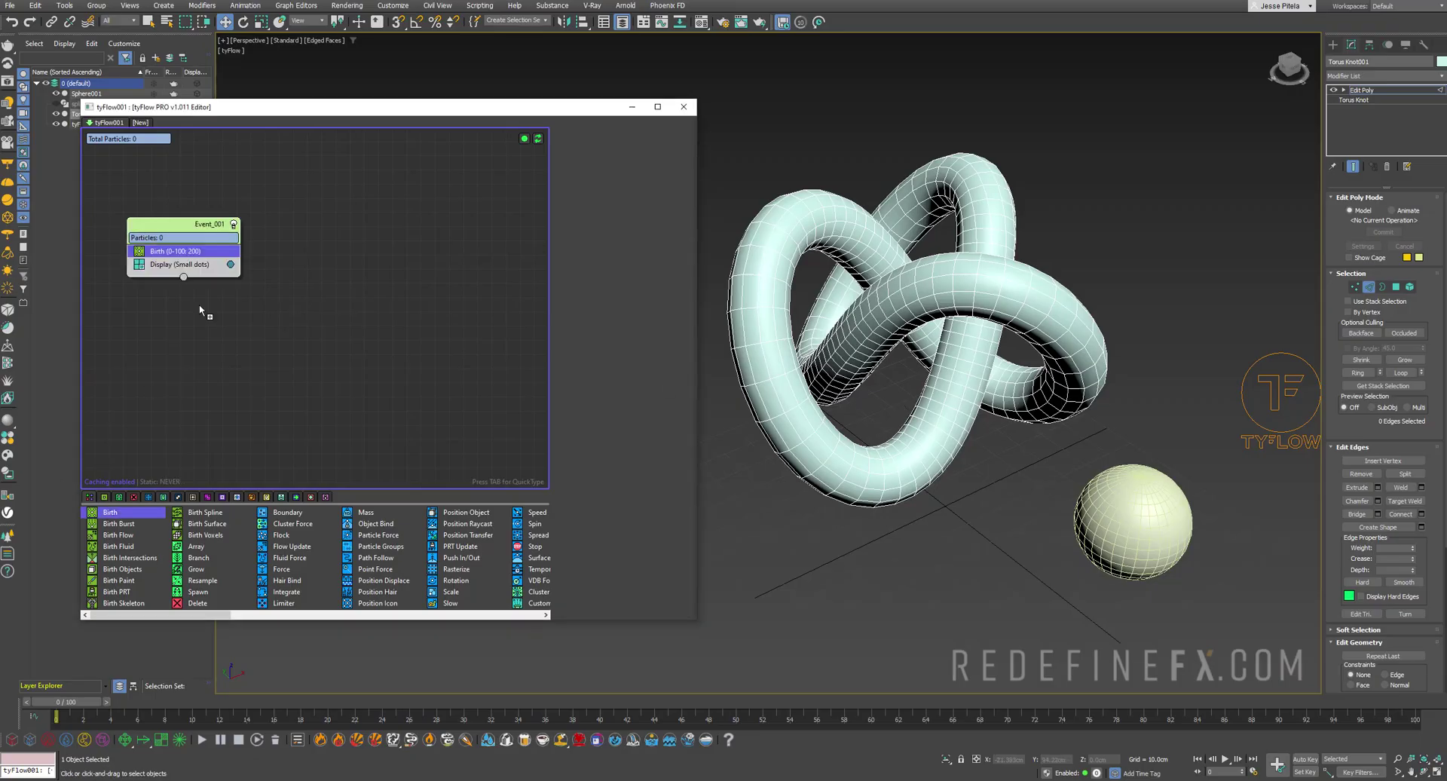
double_click(636, 172)
text(10)
key(Return)
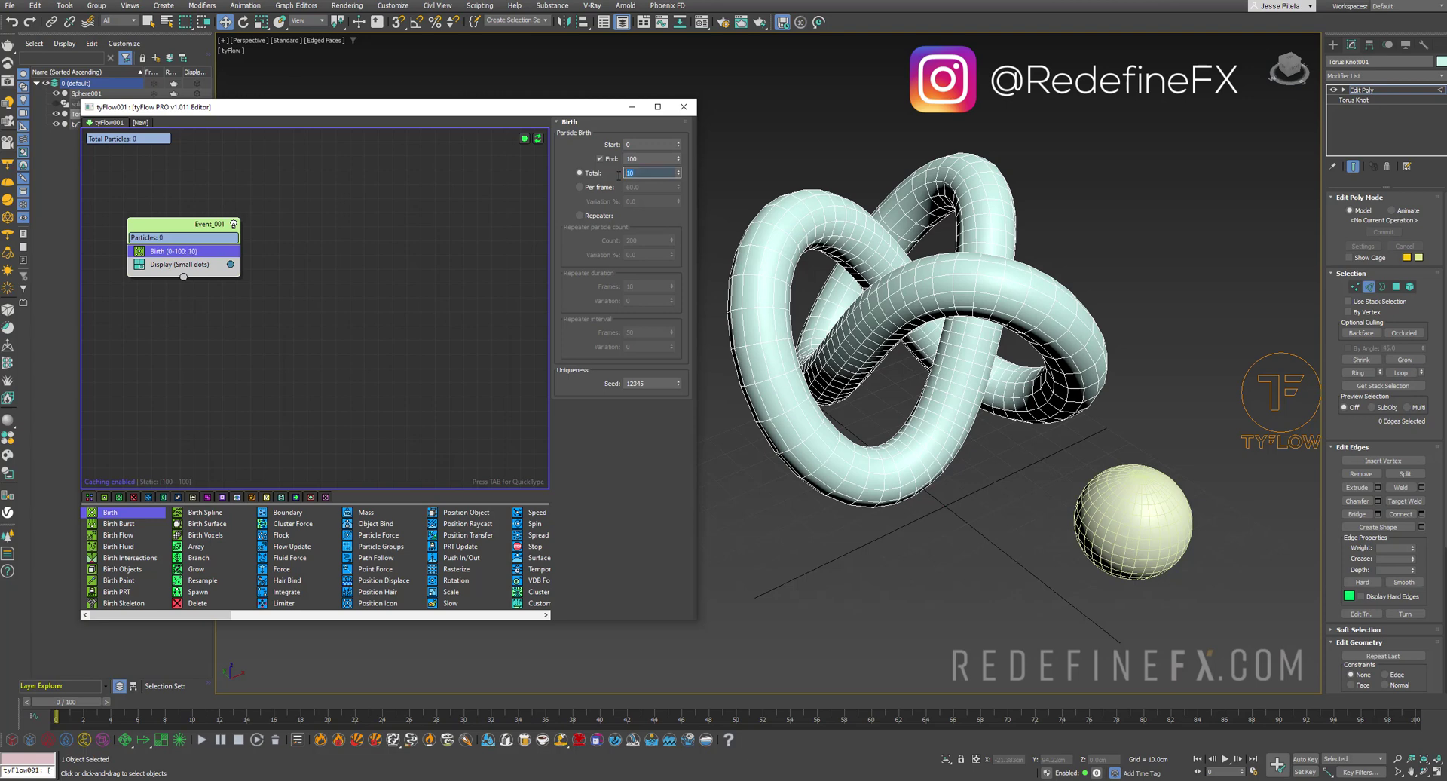
click(648, 157)
key(Return)
- Set the event's Display operator to Large dots and give it a yellow display color
click(181, 265)
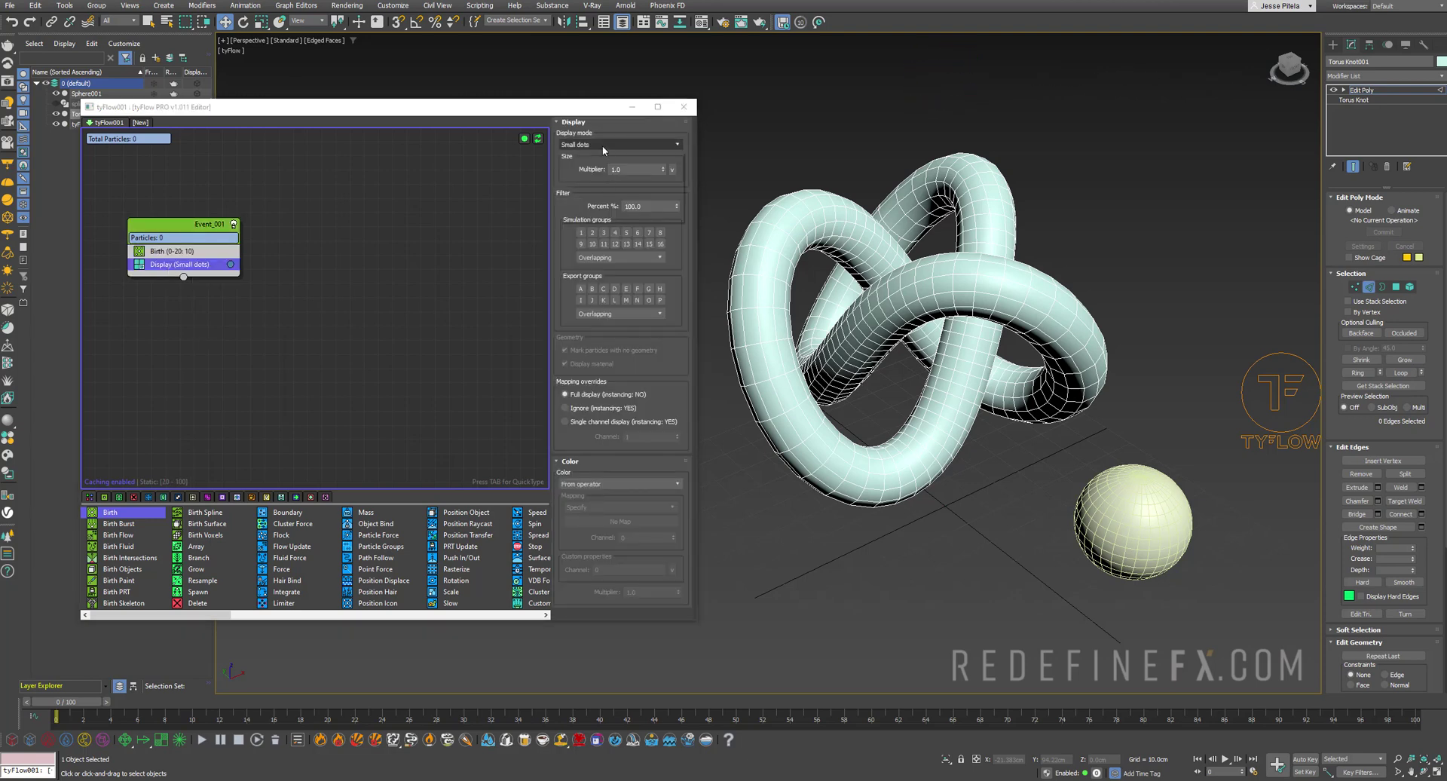
click(603, 146)
click(595, 175)
click(231, 264)
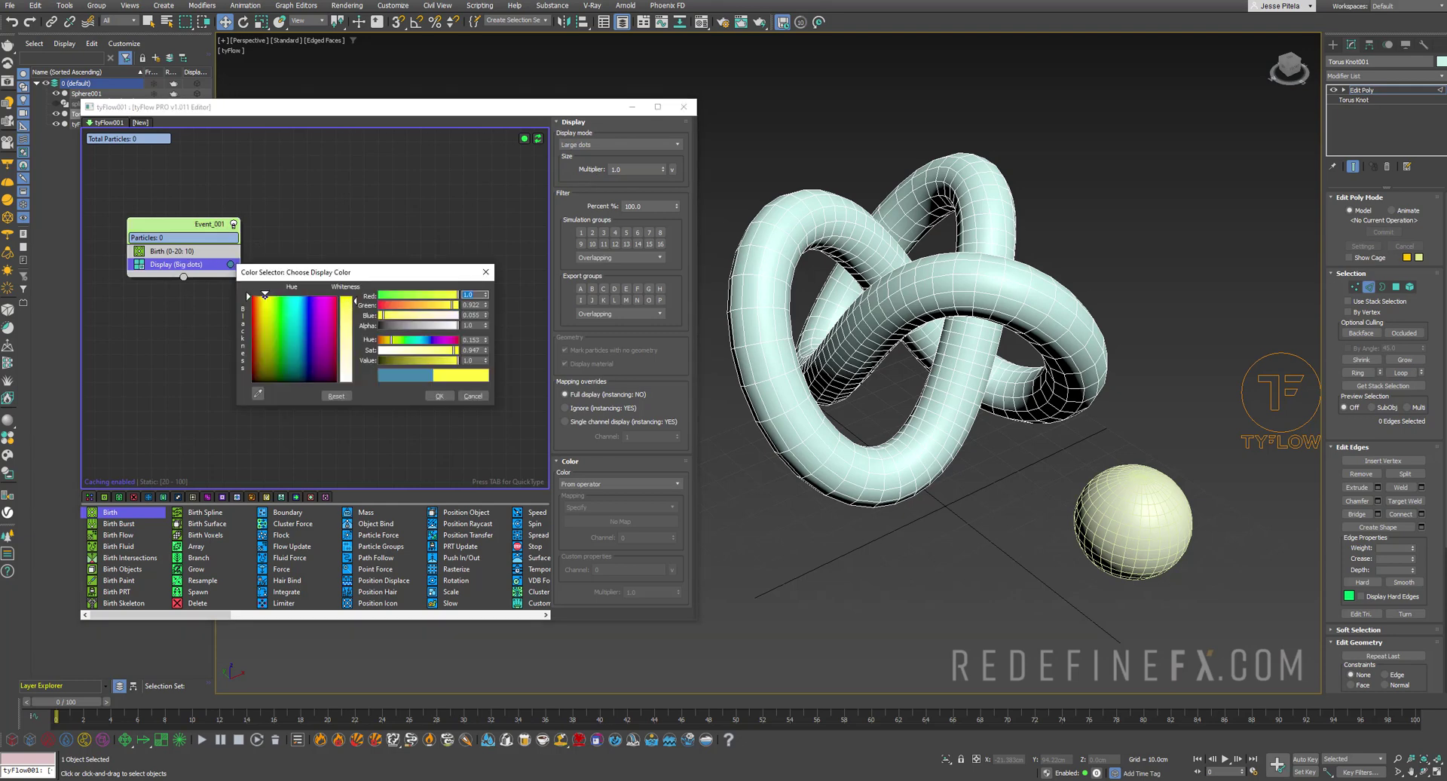
click(441, 400)
- Add a Position Object operator below Birth and pick the sphere as its object
drag(466, 511, 174, 270)
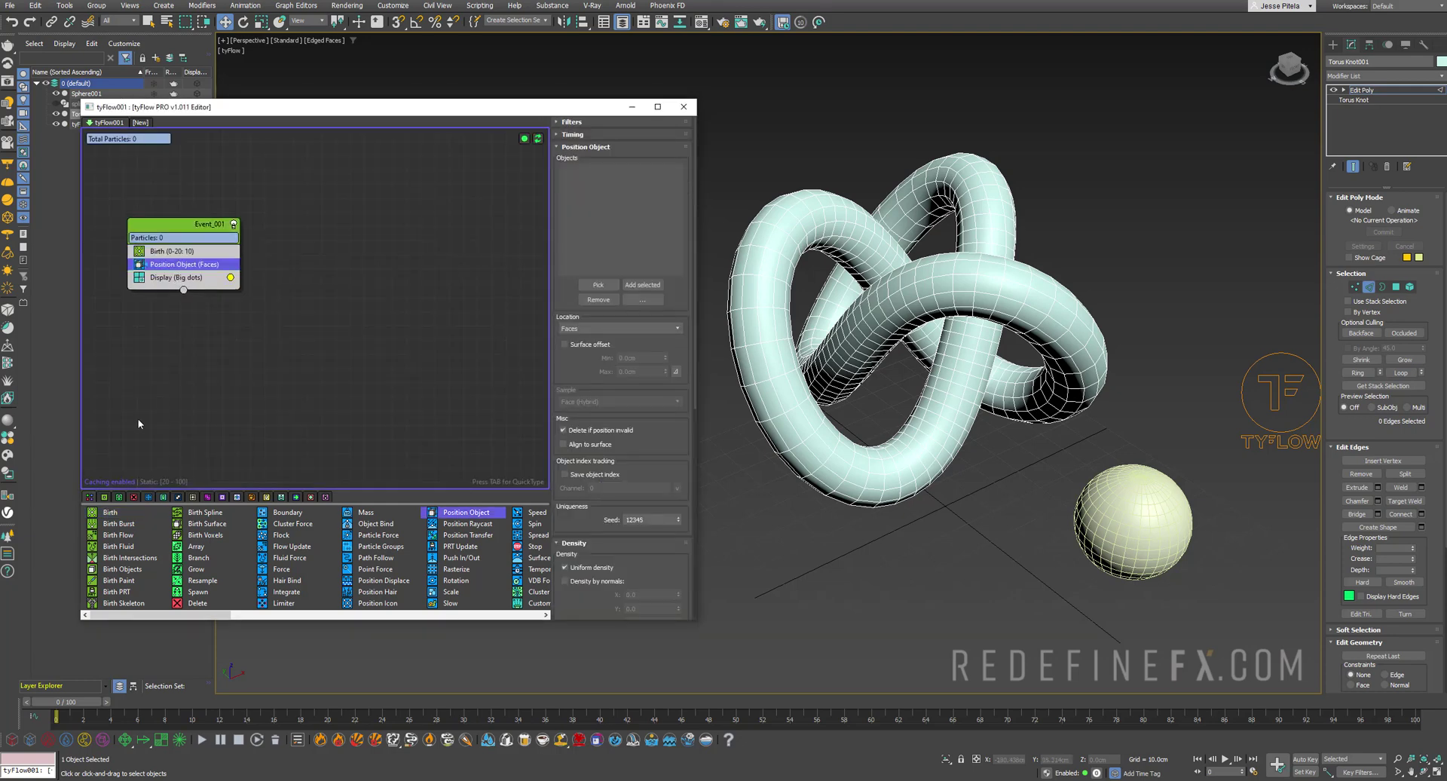
click(597, 284)
click(1122, 503)
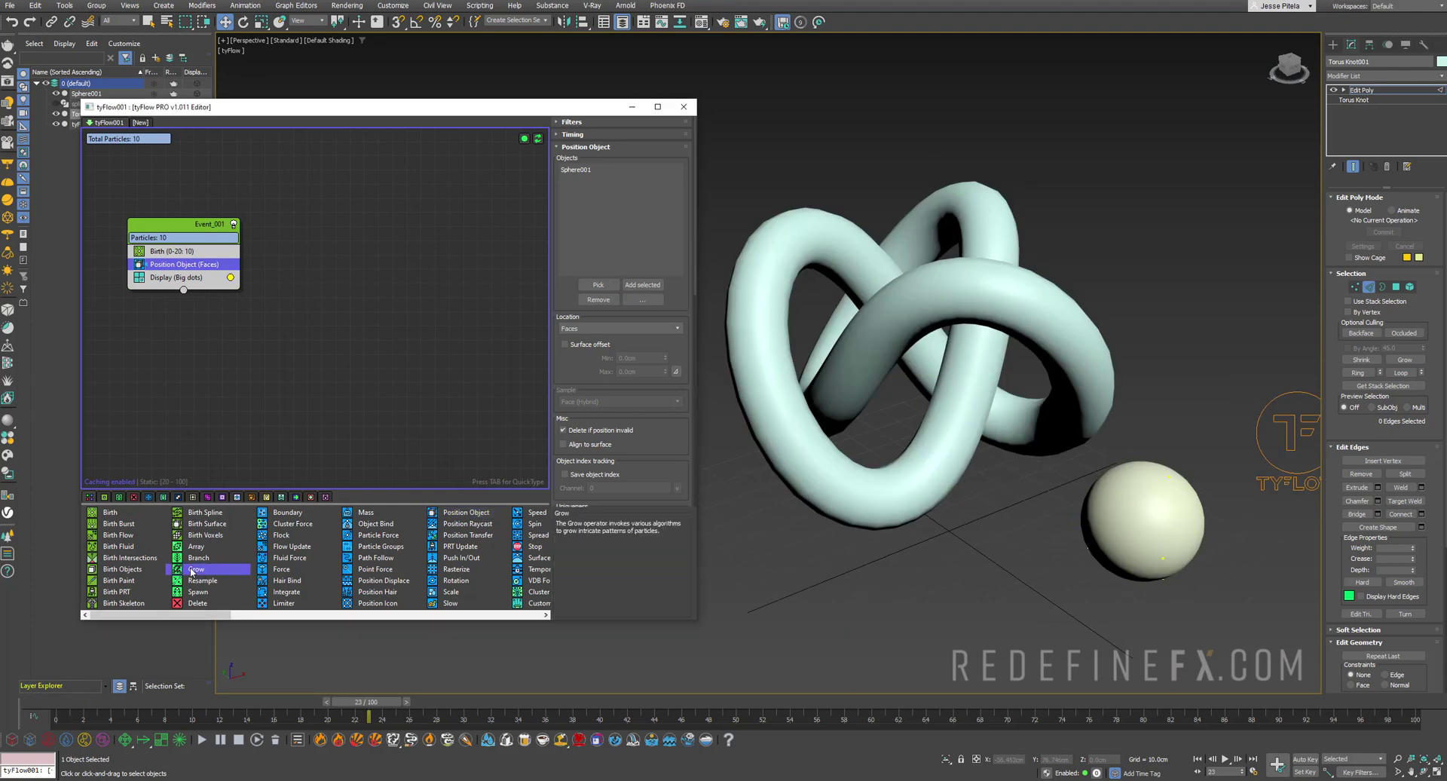
- Add a Grow operator below Position Object and set its timing to Continuous
drag(178, 275, 179, 276)
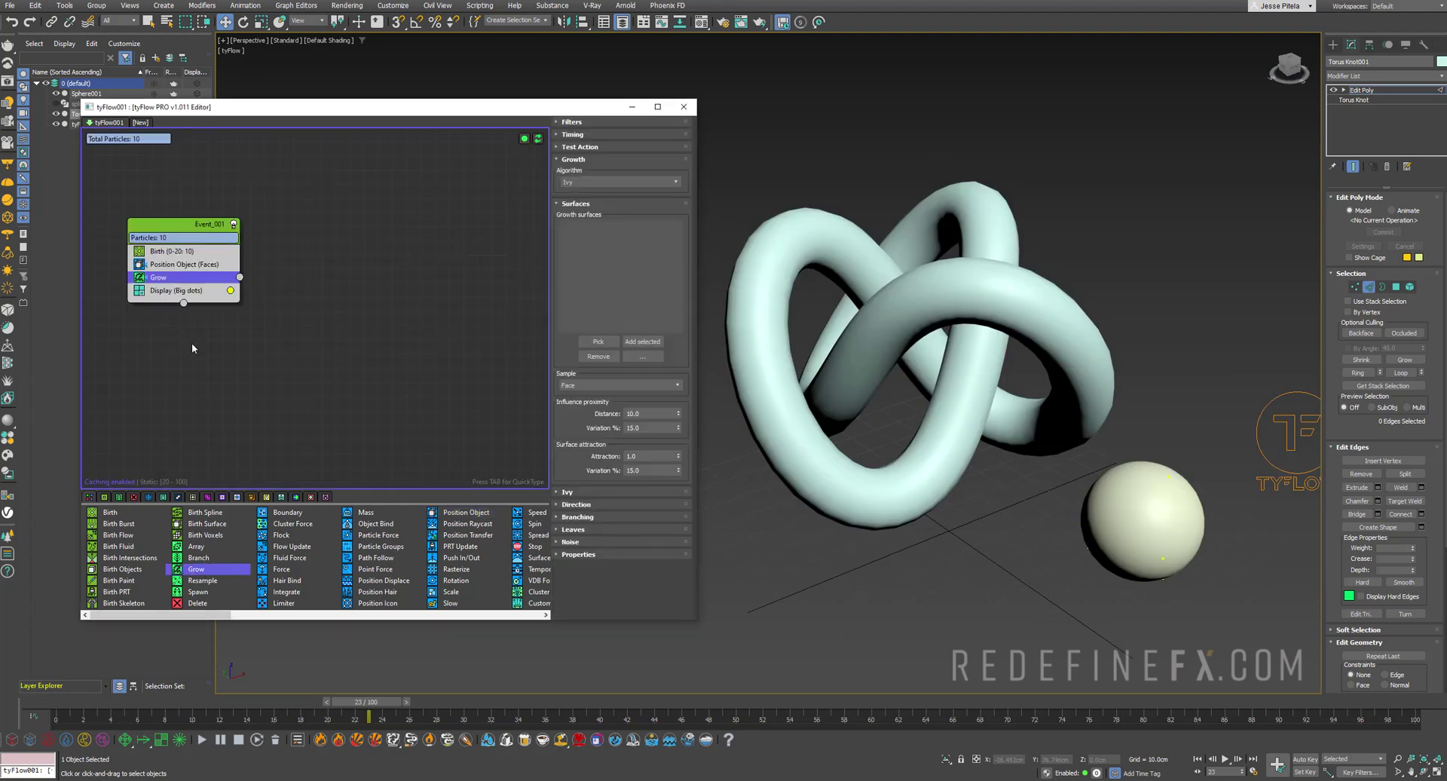
click(571, 135)
click(609, 149)
click(574, 182)
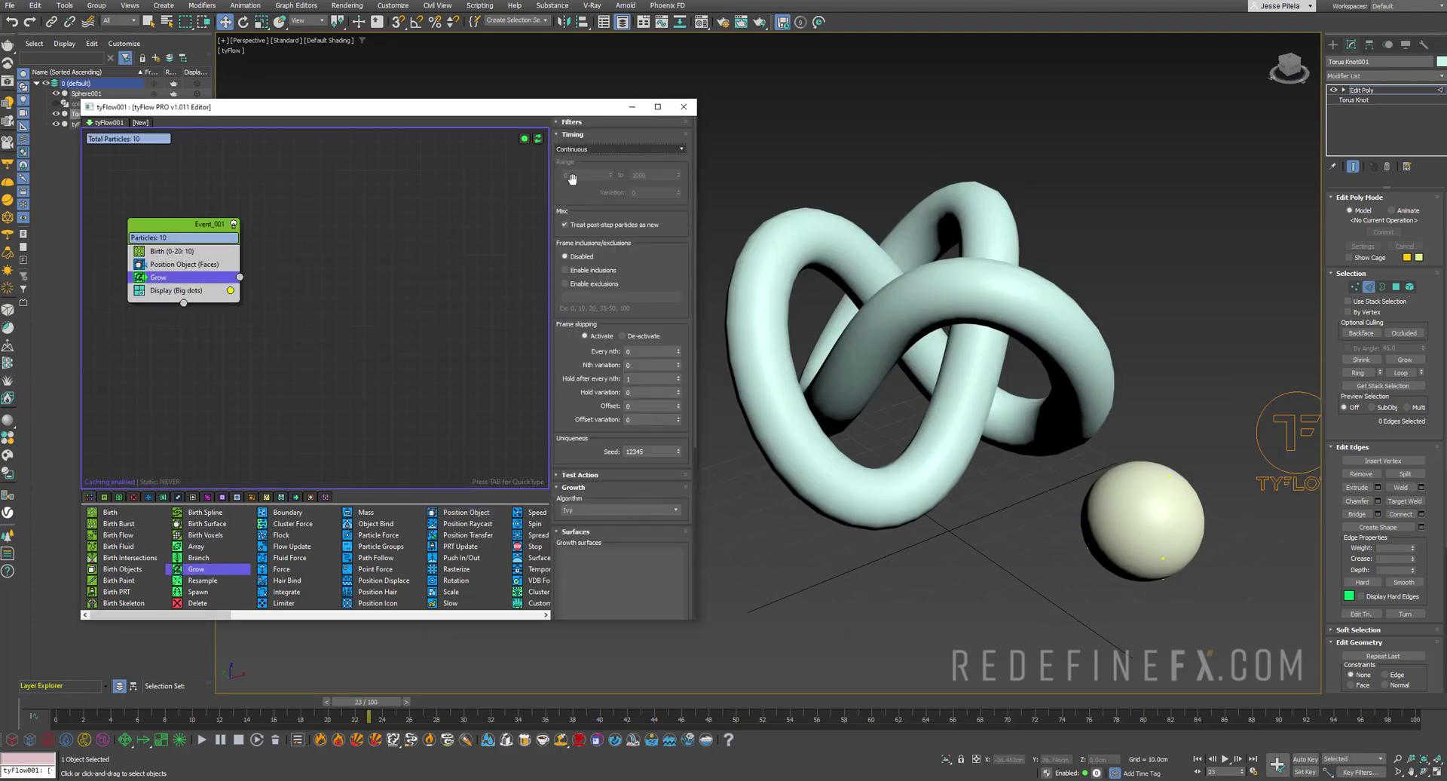
click(572, 135)
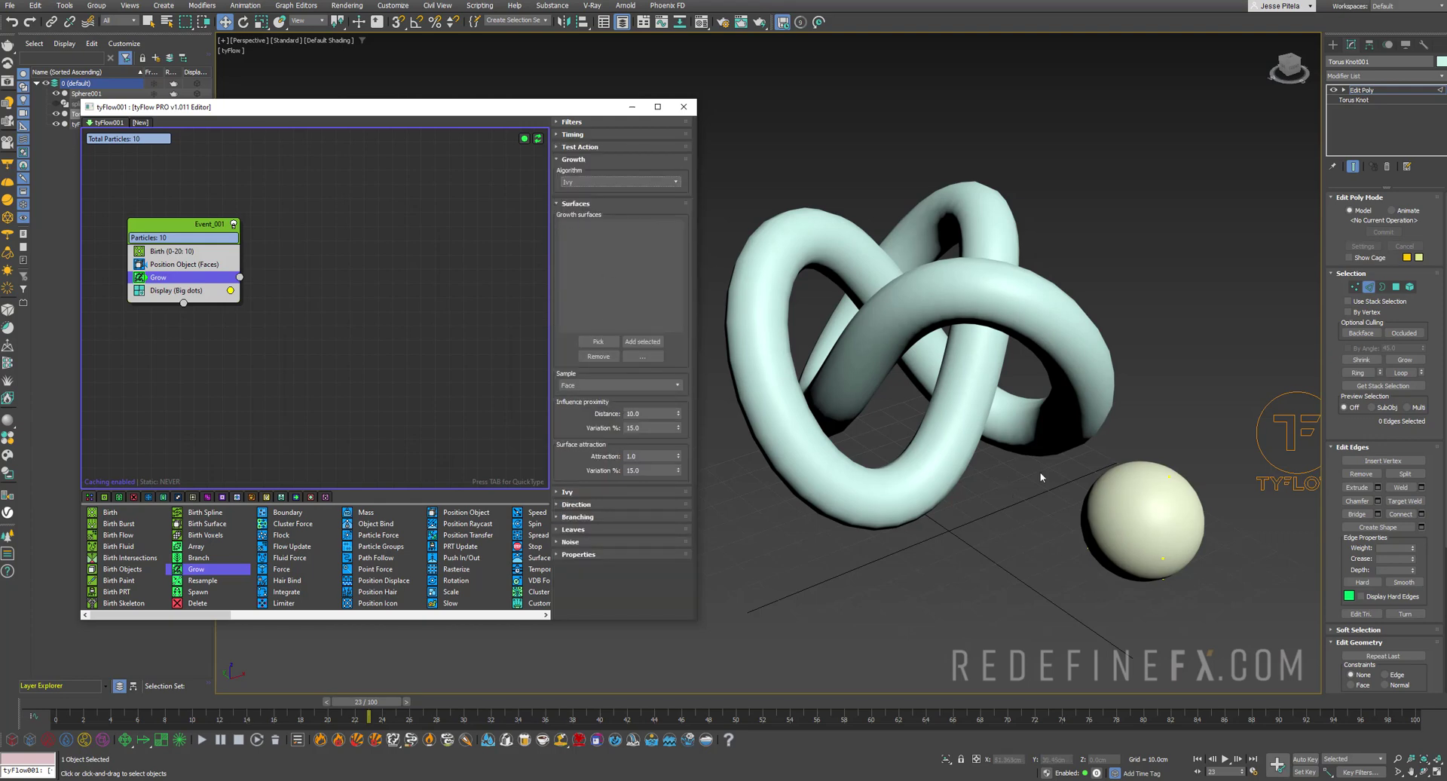
- Pick the torus knot as the Grow operator's growth surface and move the timeline back to frame 8 to inspect the growth
click(598, 341)
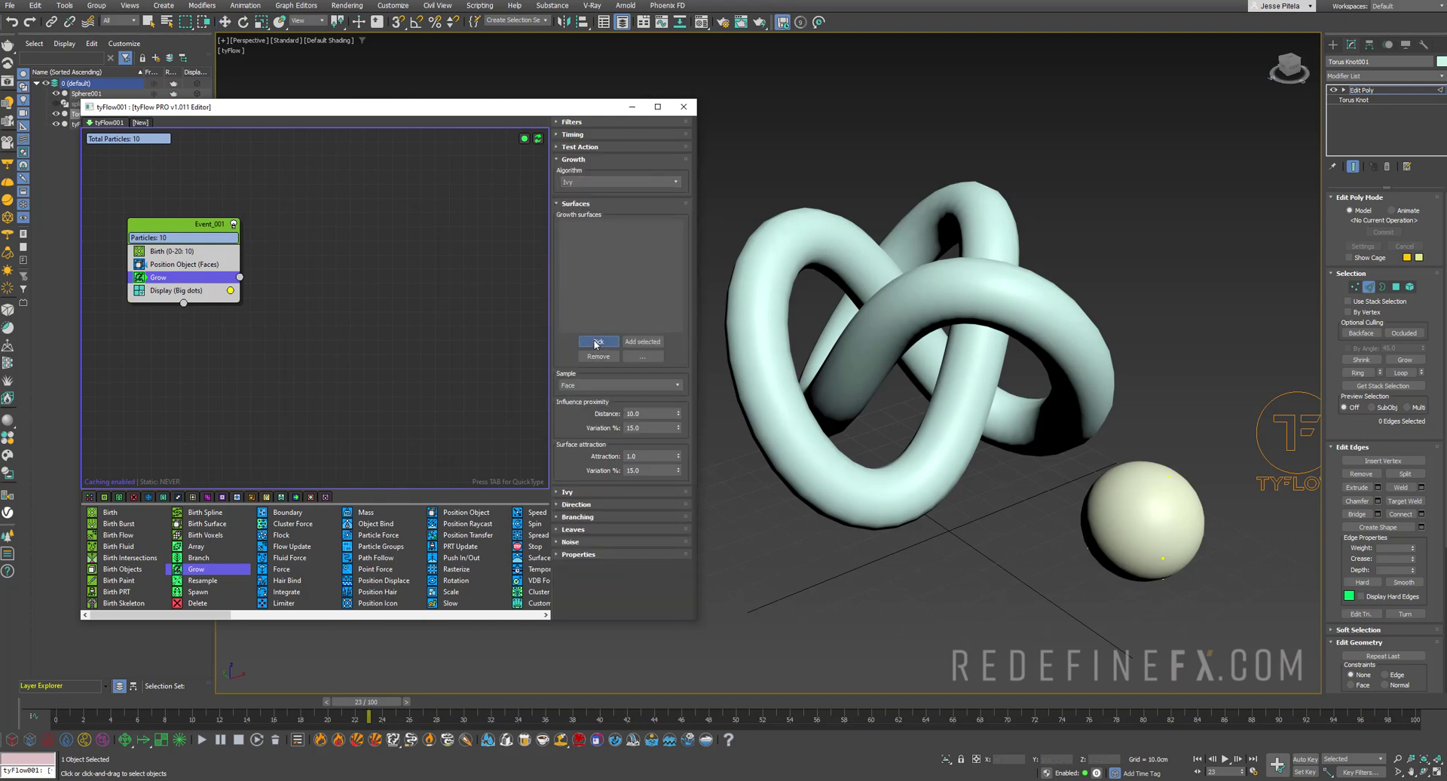
click(871, 334)
alt+middle_drag(872, 334, 822, 347)
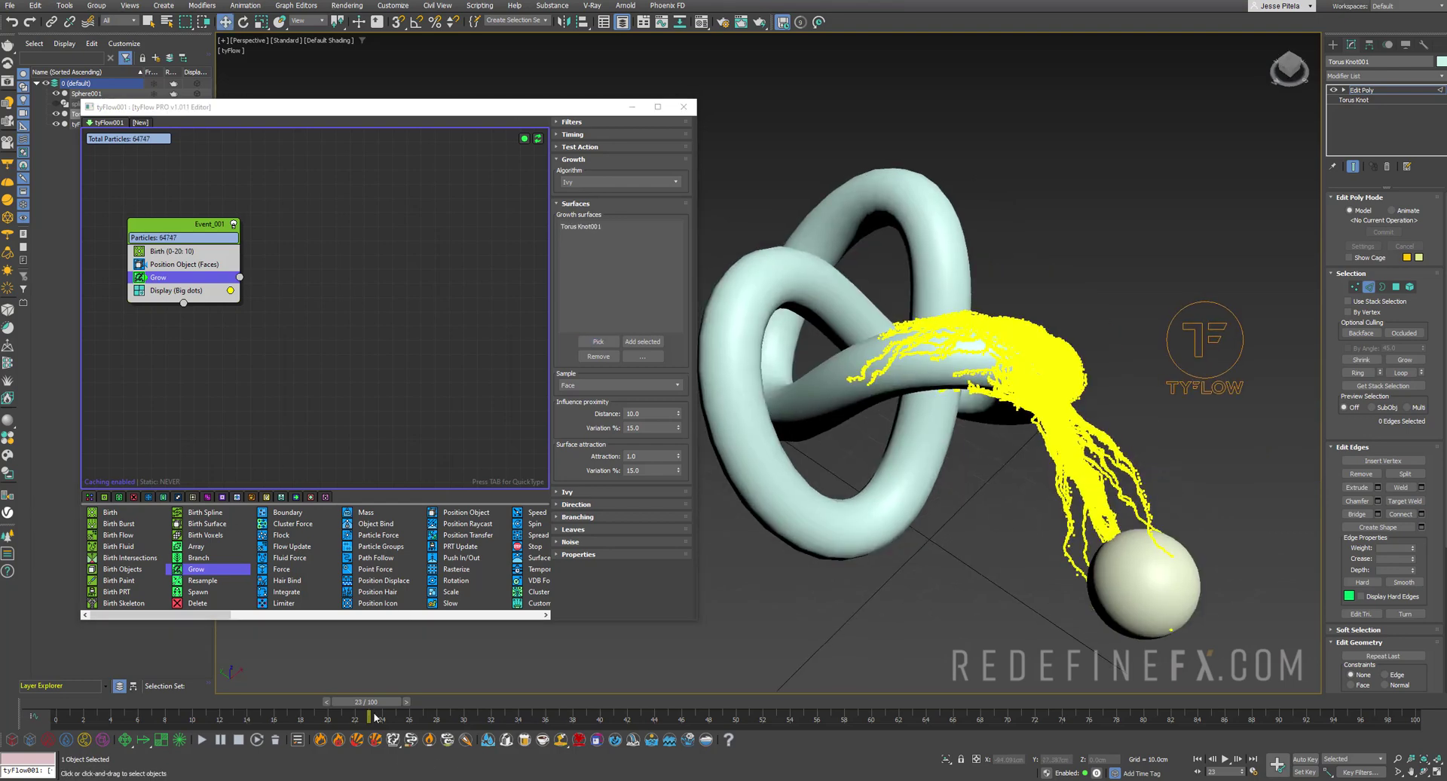
drag(371, 705, 354, 738)
scroll(452, 670, up, 2)
alt+middle_drag(452, 670, 541, 687)
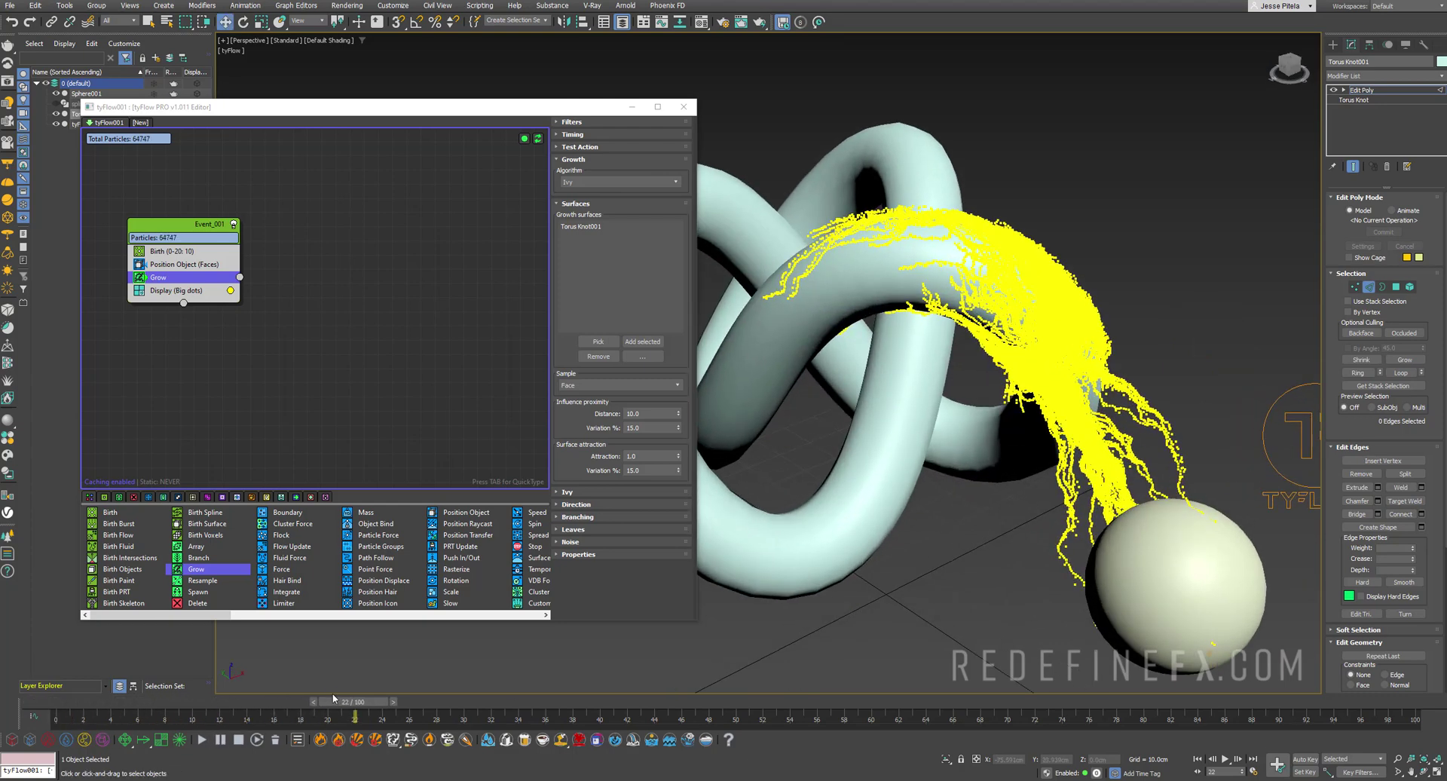
drag(334, 698, 167, 716)
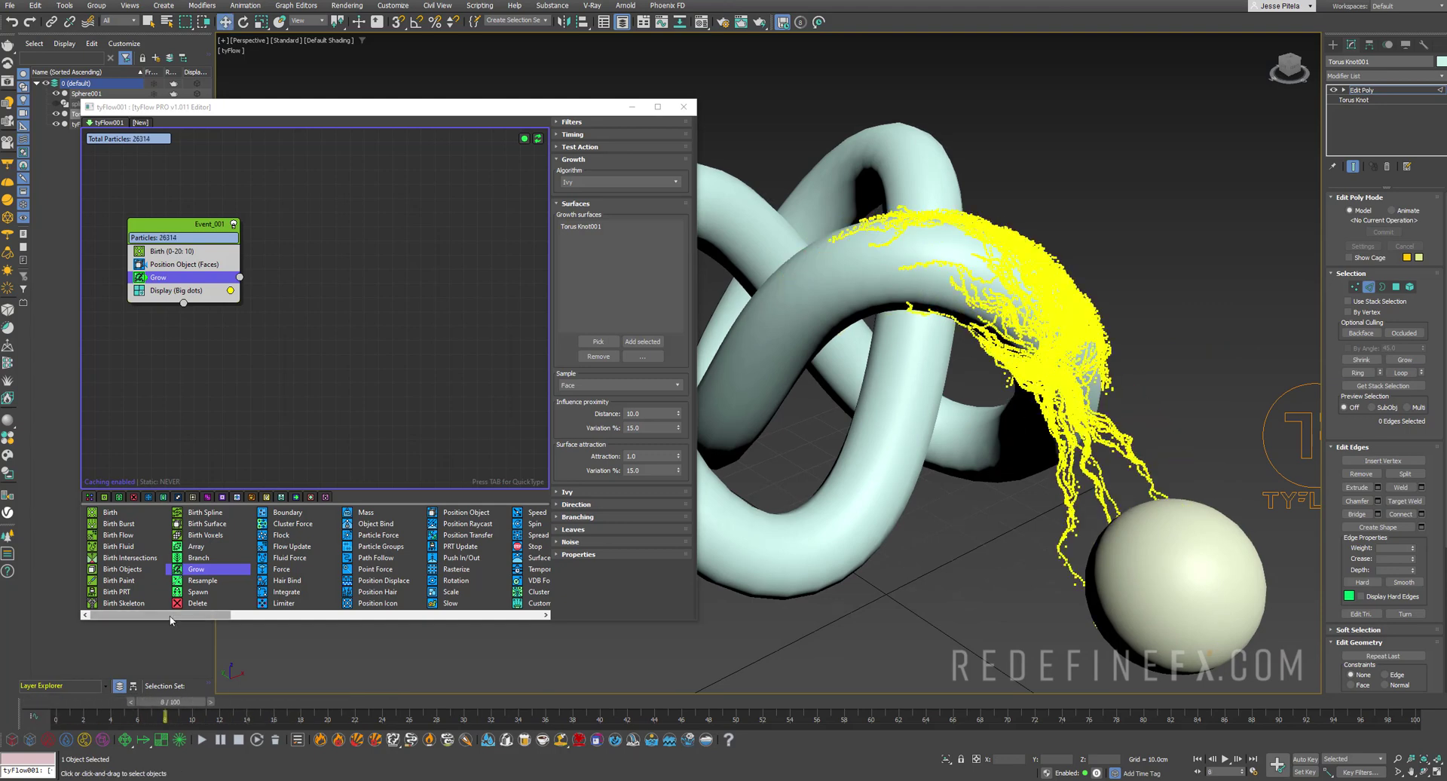
- Set the Ivy growth to 5 iterations with a max age of 300, then preview the growth along the timeline
click(567, 491)
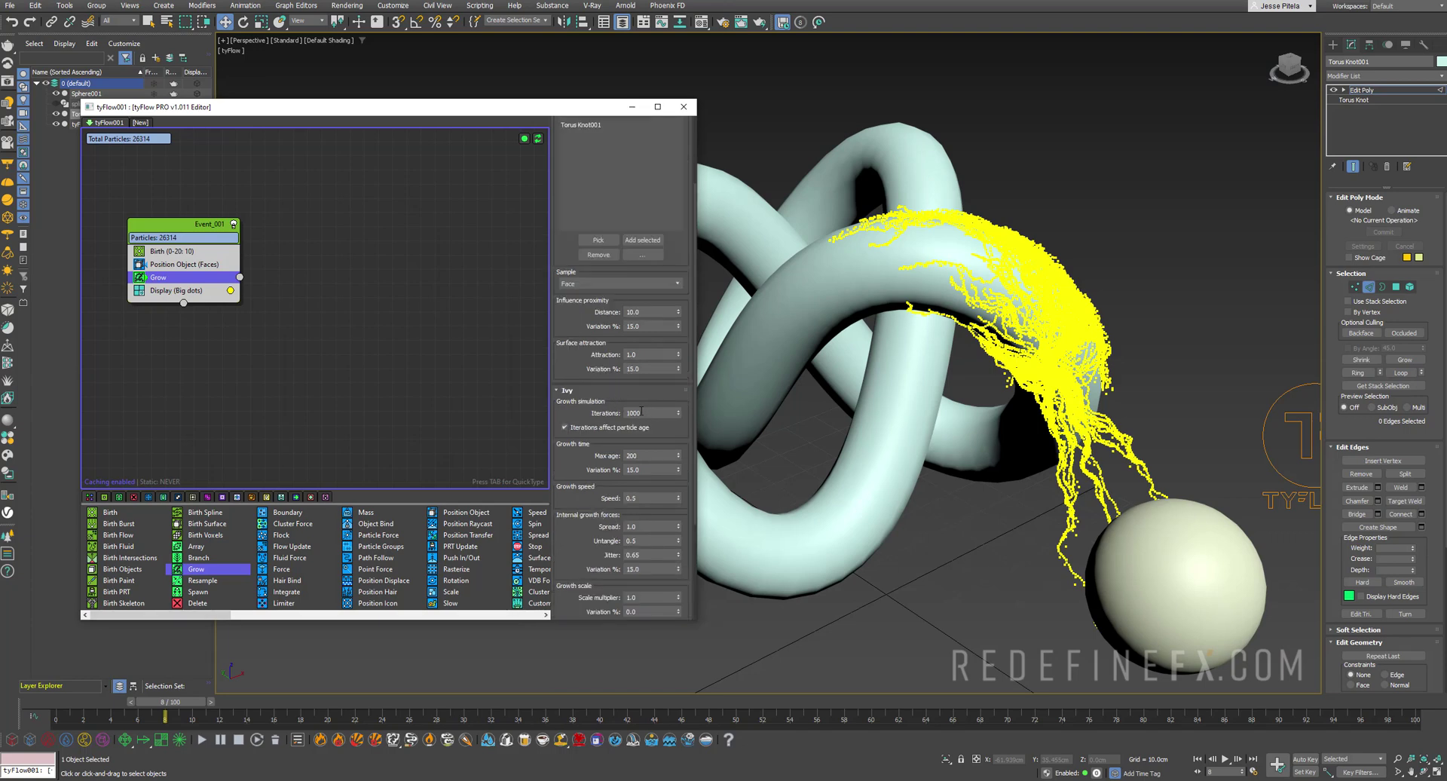
double_click(648, 413)
double_click(646, 455)
double_click(651, 413)
text(5)
key(Return)
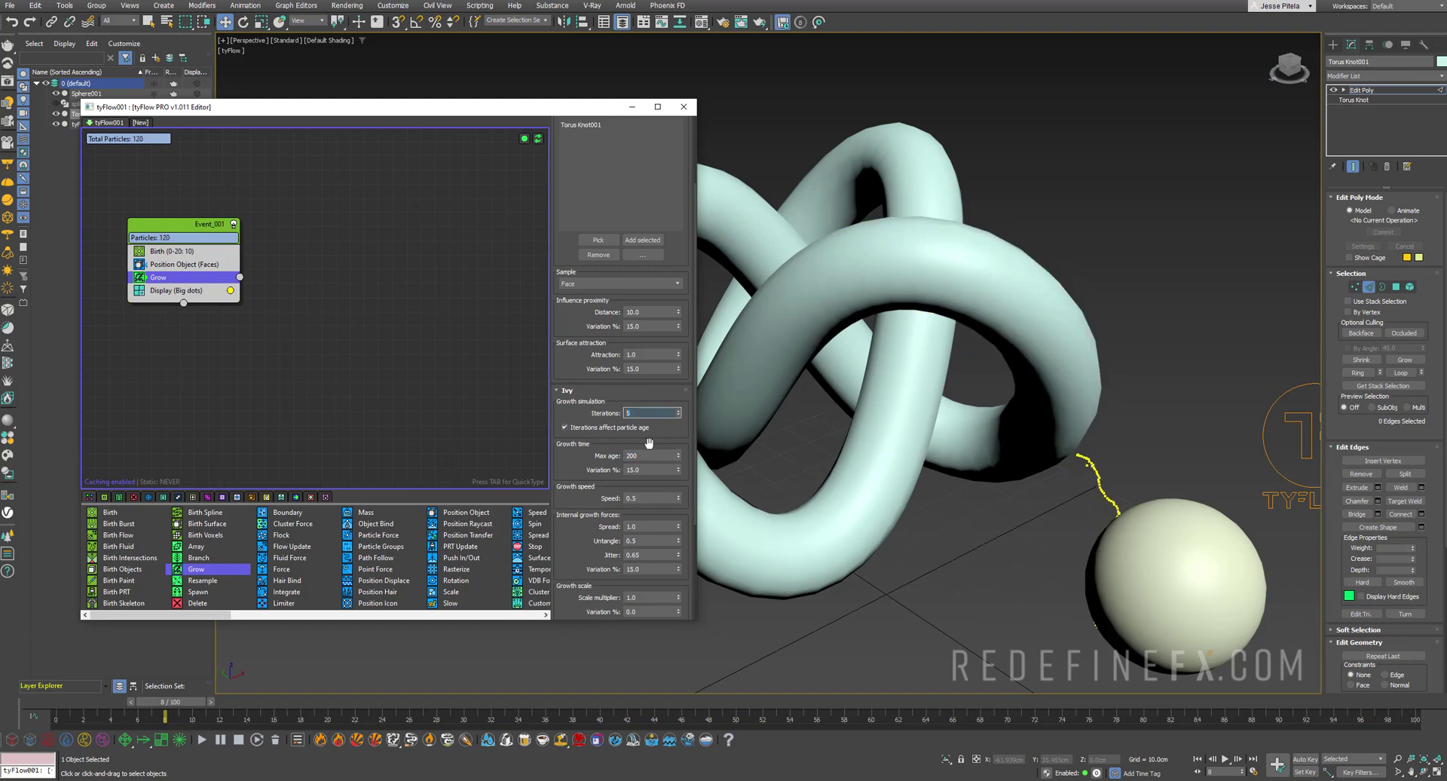
double_click(646, 455)
text(300)
key(Return)
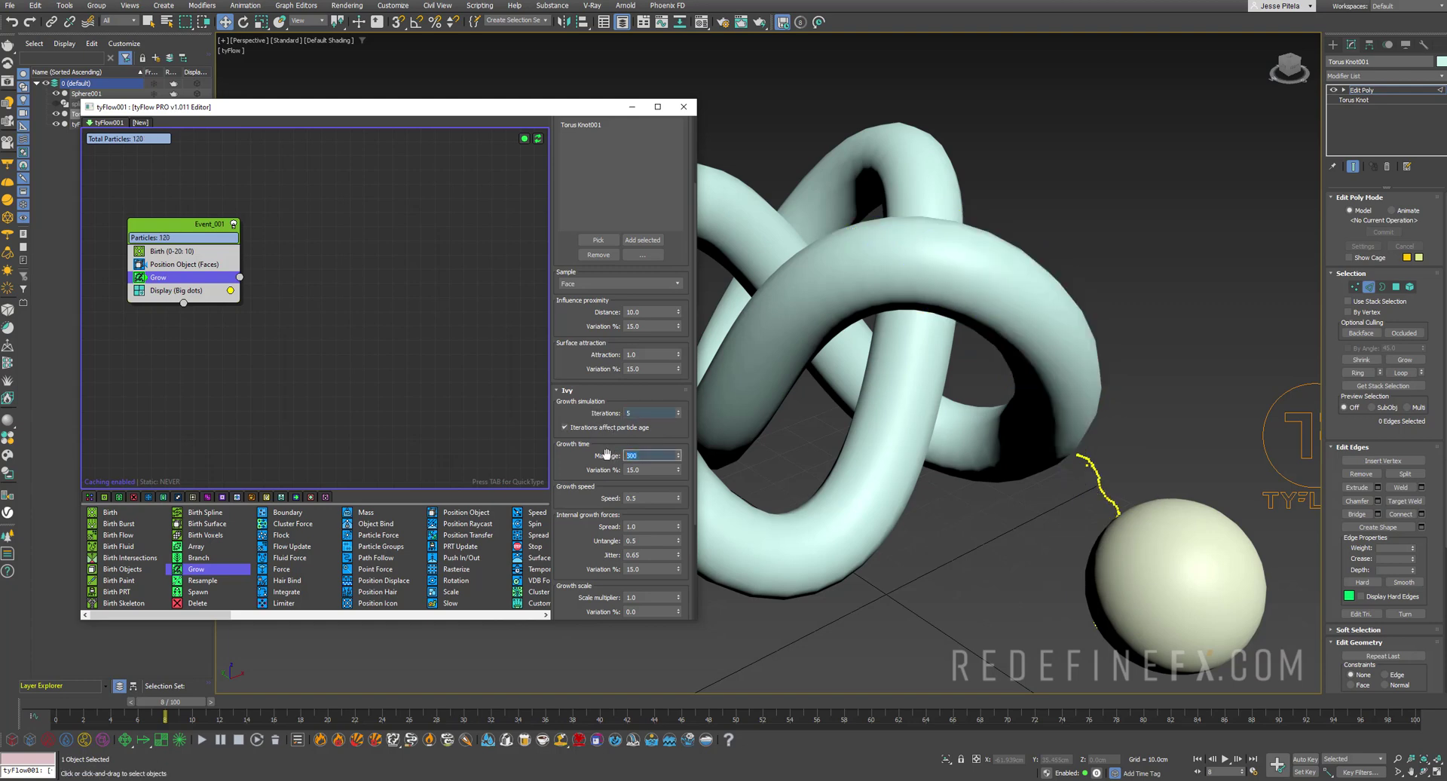
drag(71, 709, 764, 712)
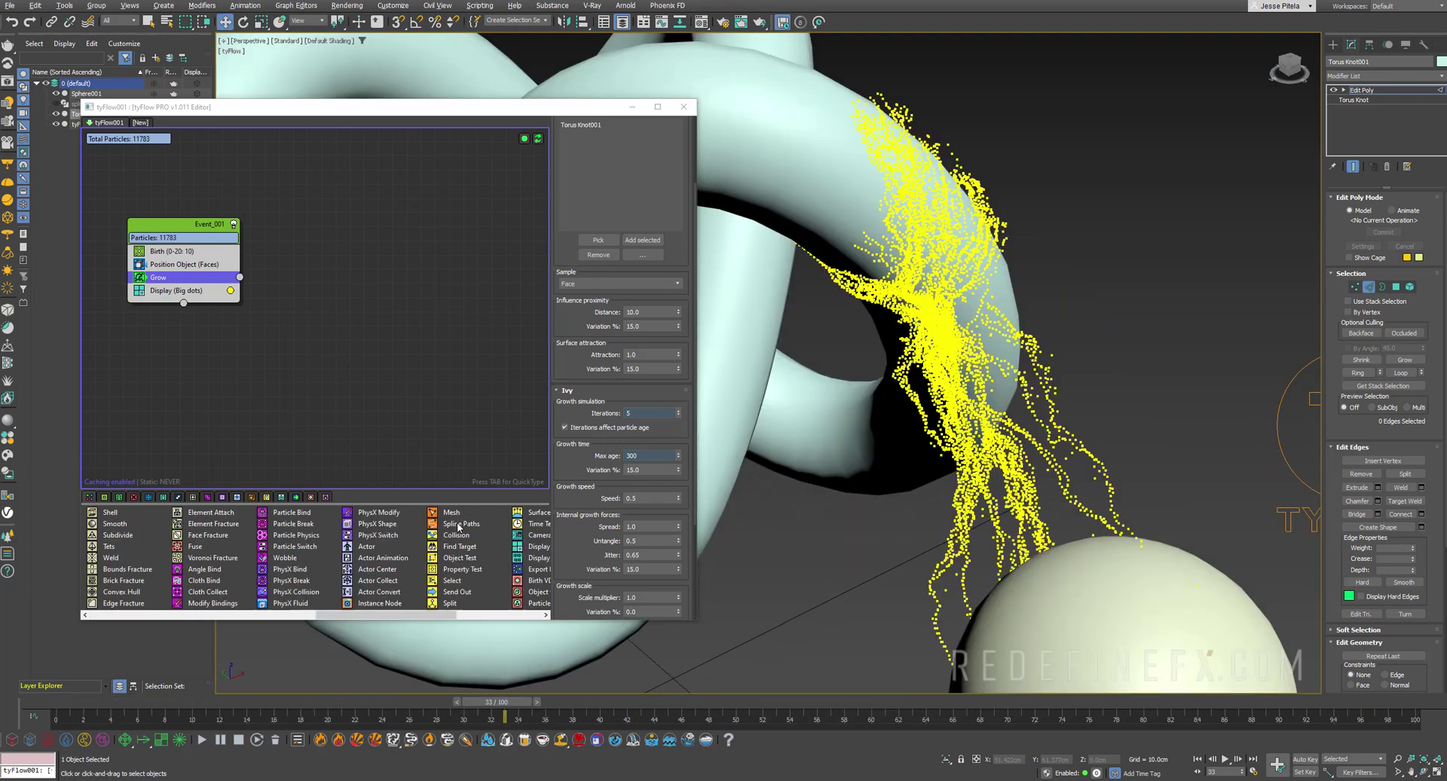
- Add a Spline Paths operator below Grow, create a new tySplines object for it, and set its mode to Target
click(449, 526)
drag(210, 372, 184, 290)
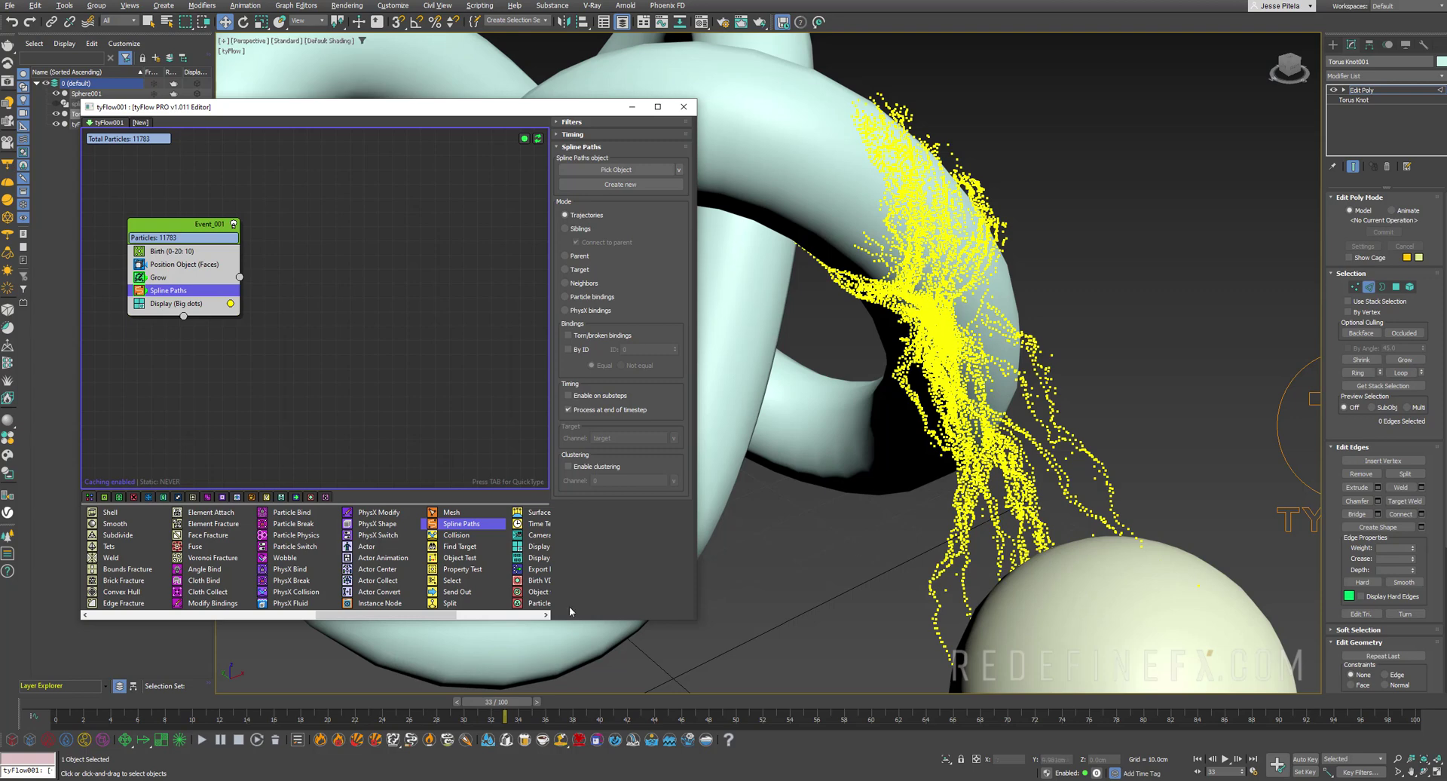
click(606, 185)
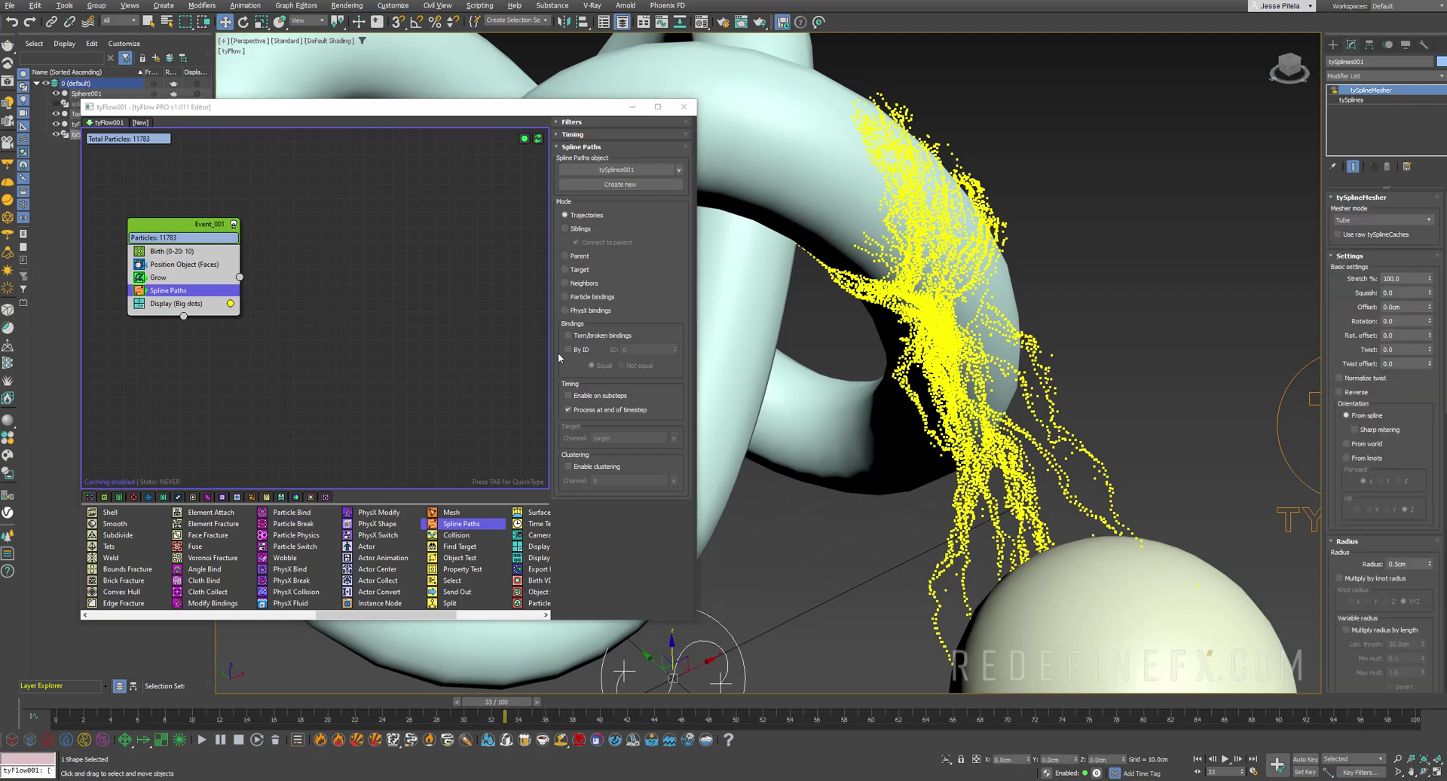
click(578, 270)
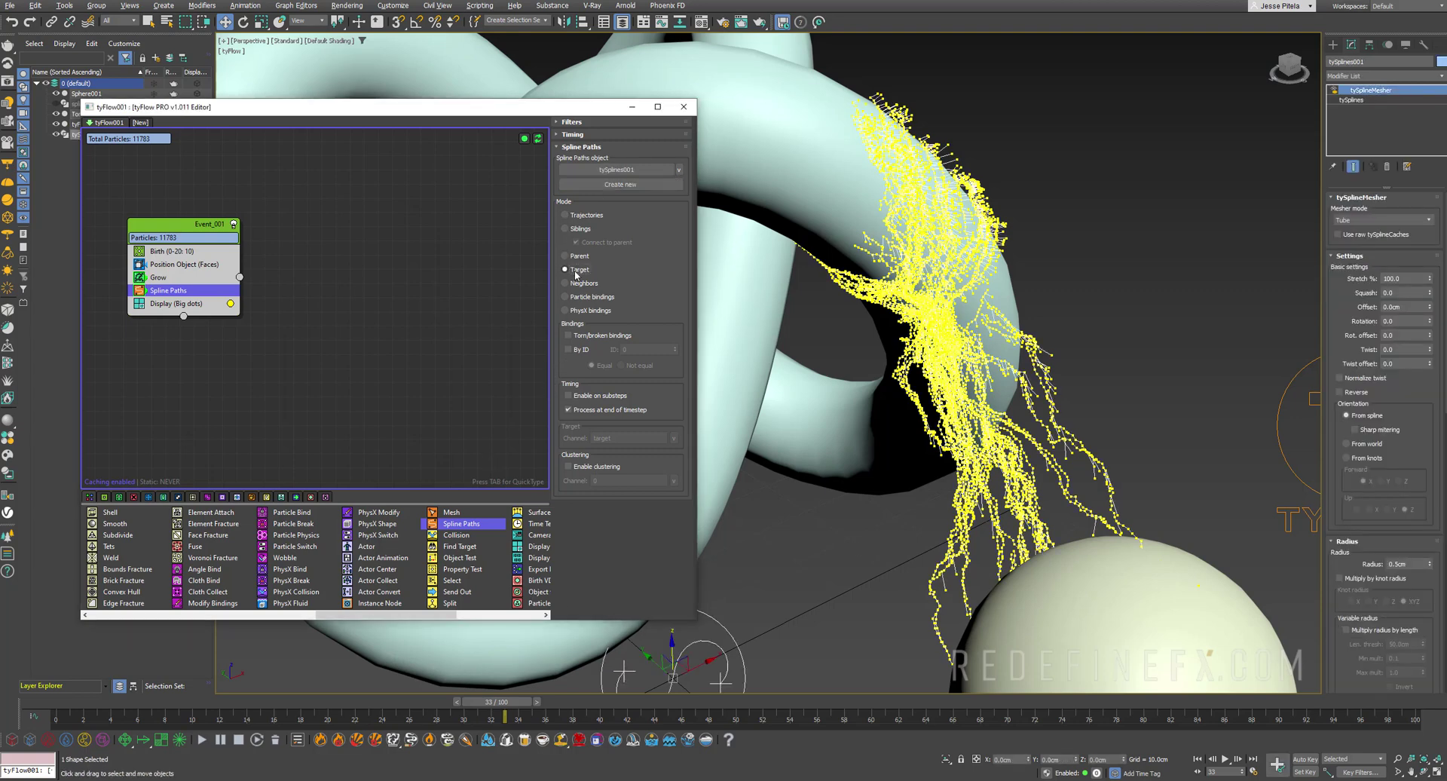
- Turn off the event's Display operator and advance the timeline to frame 37 to inspect the splines on the knot
click(154, 304)
click(139, 303)
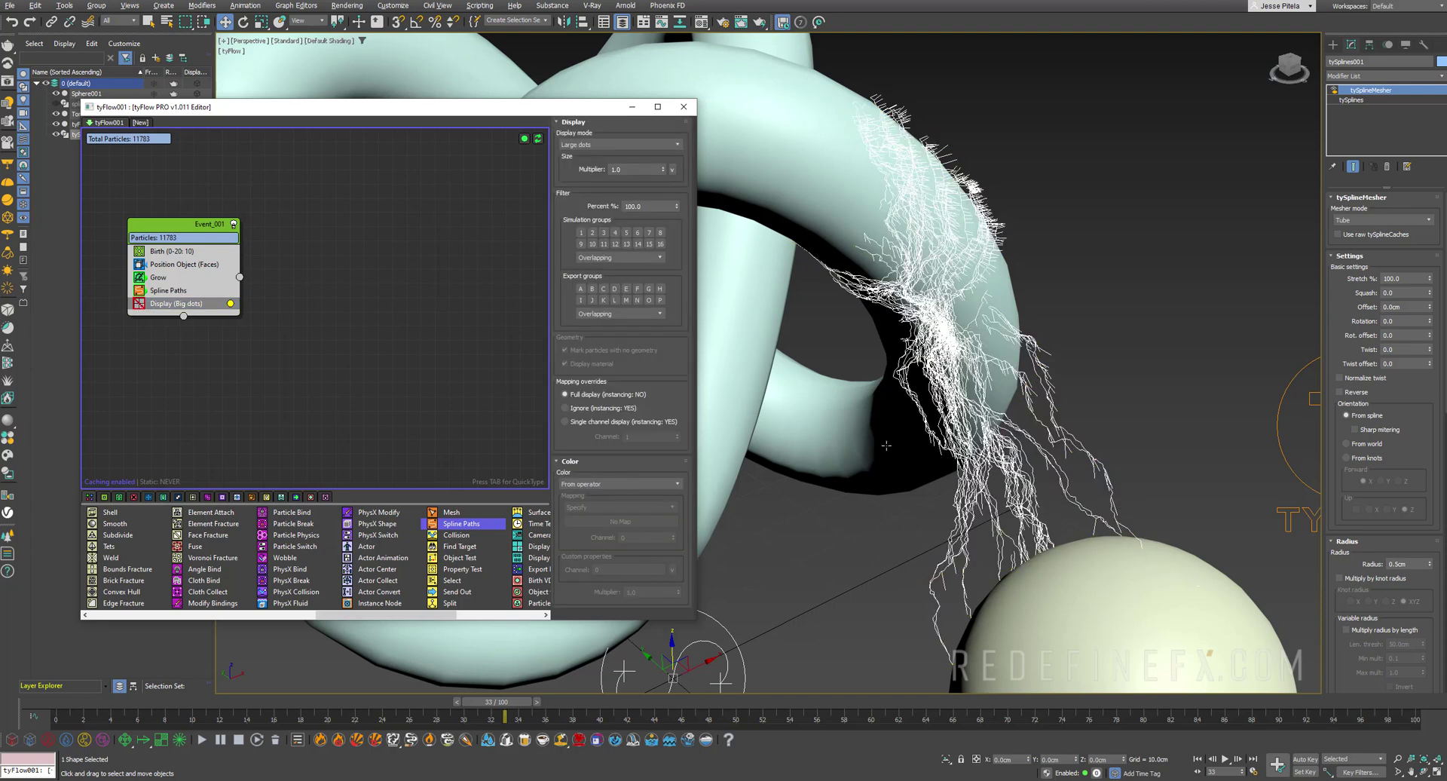
drag(491, 702, 547, 727)
scroll(1014, 329, up, 5)
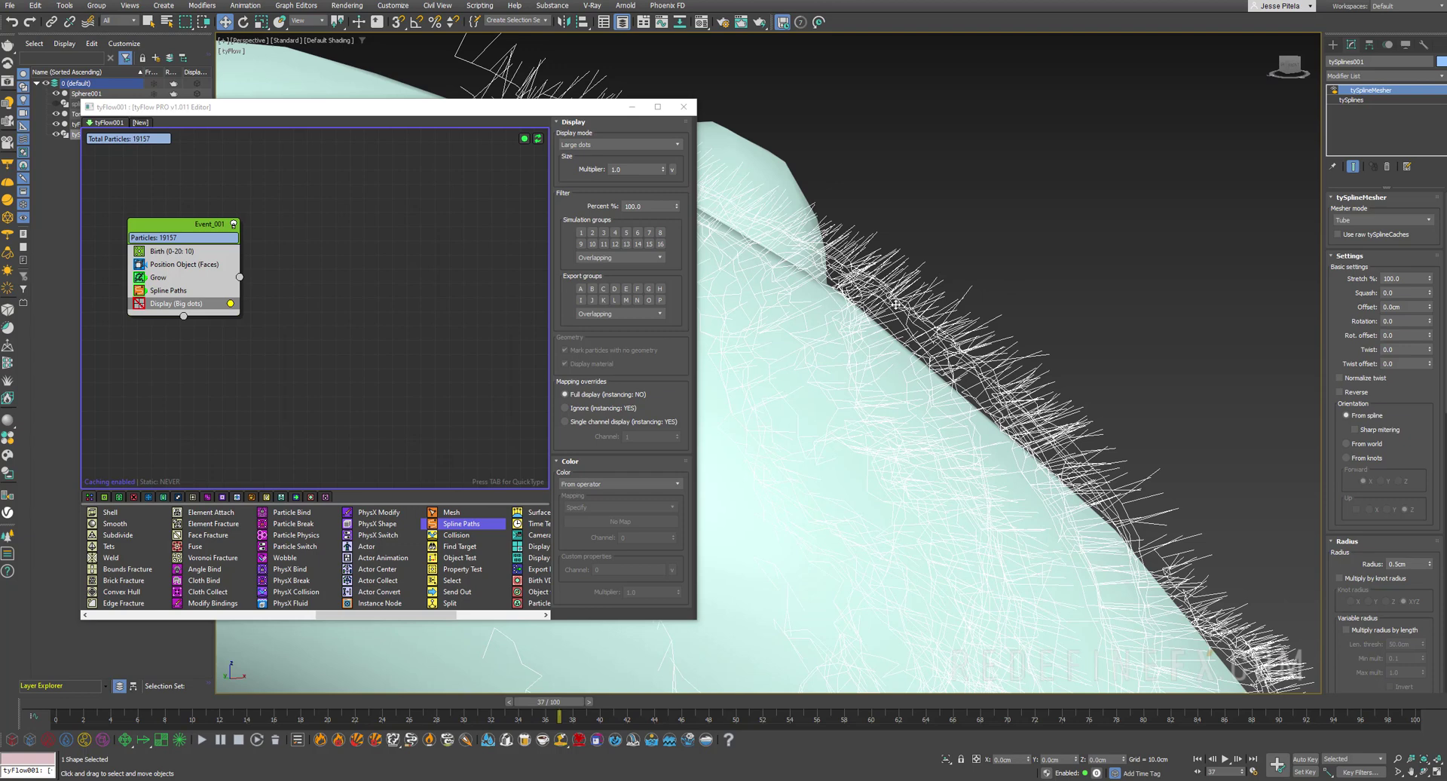
middle_drag(898, 282, 944, 284)
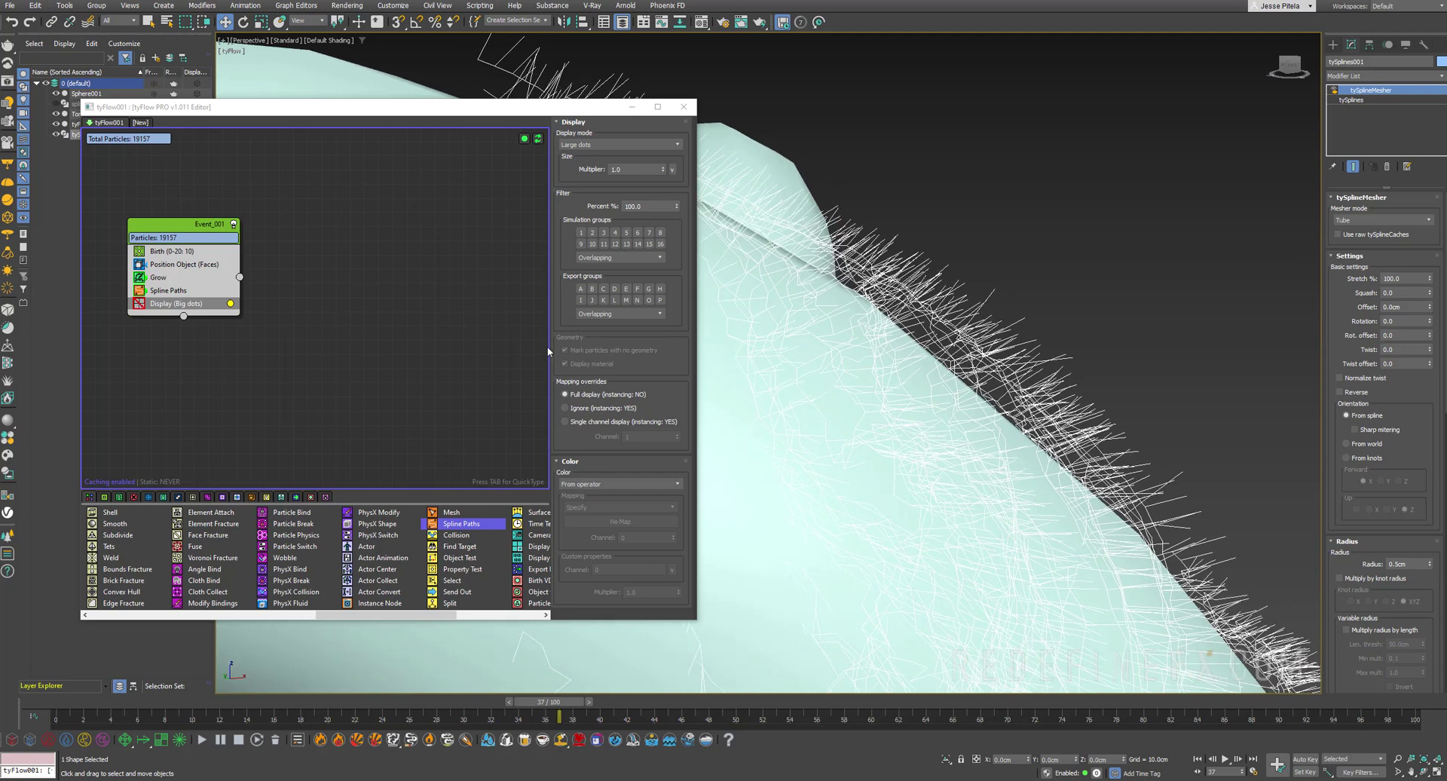
- Disable Leaves in the Grow operator's leaf settings
click(180, 277)
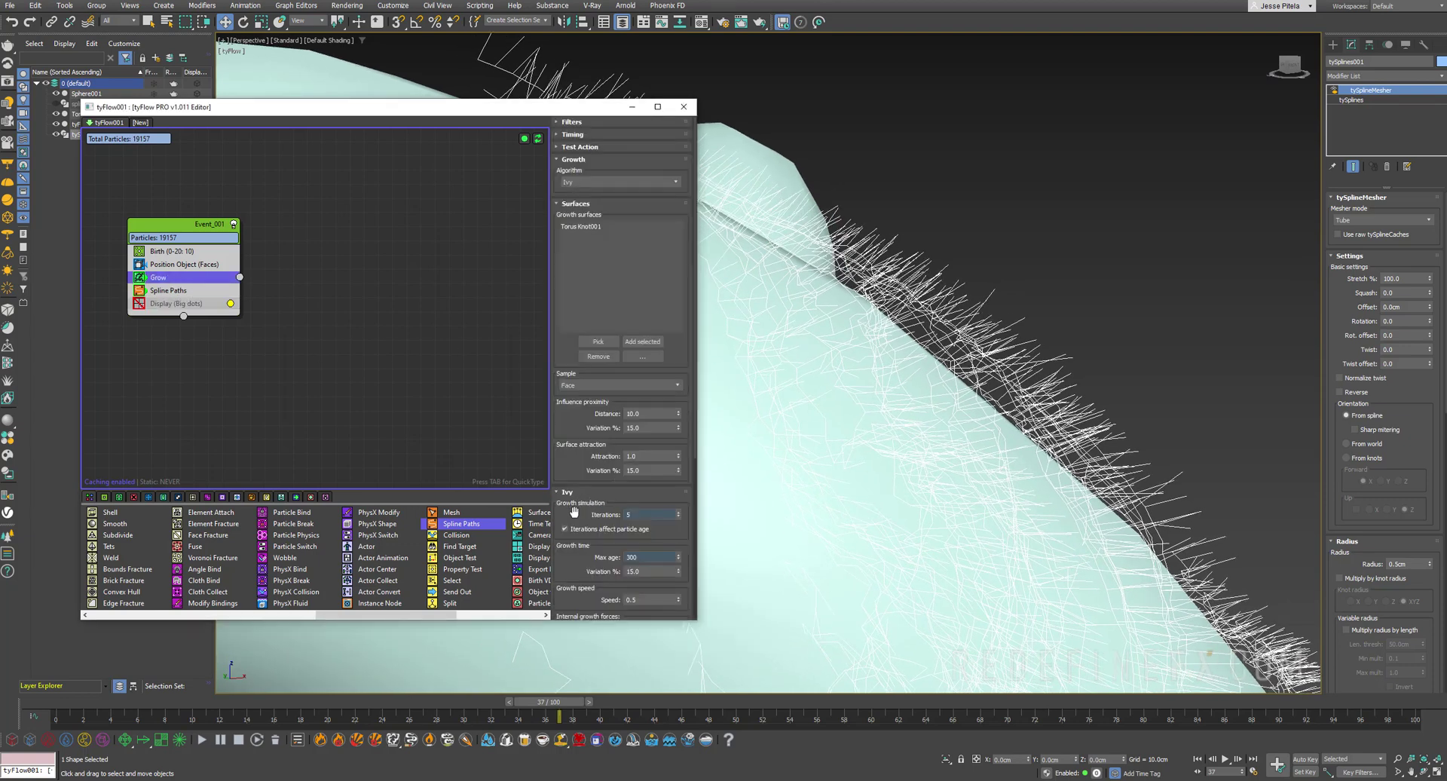
scroll(608, 369, down, 2)
click(575, 590)
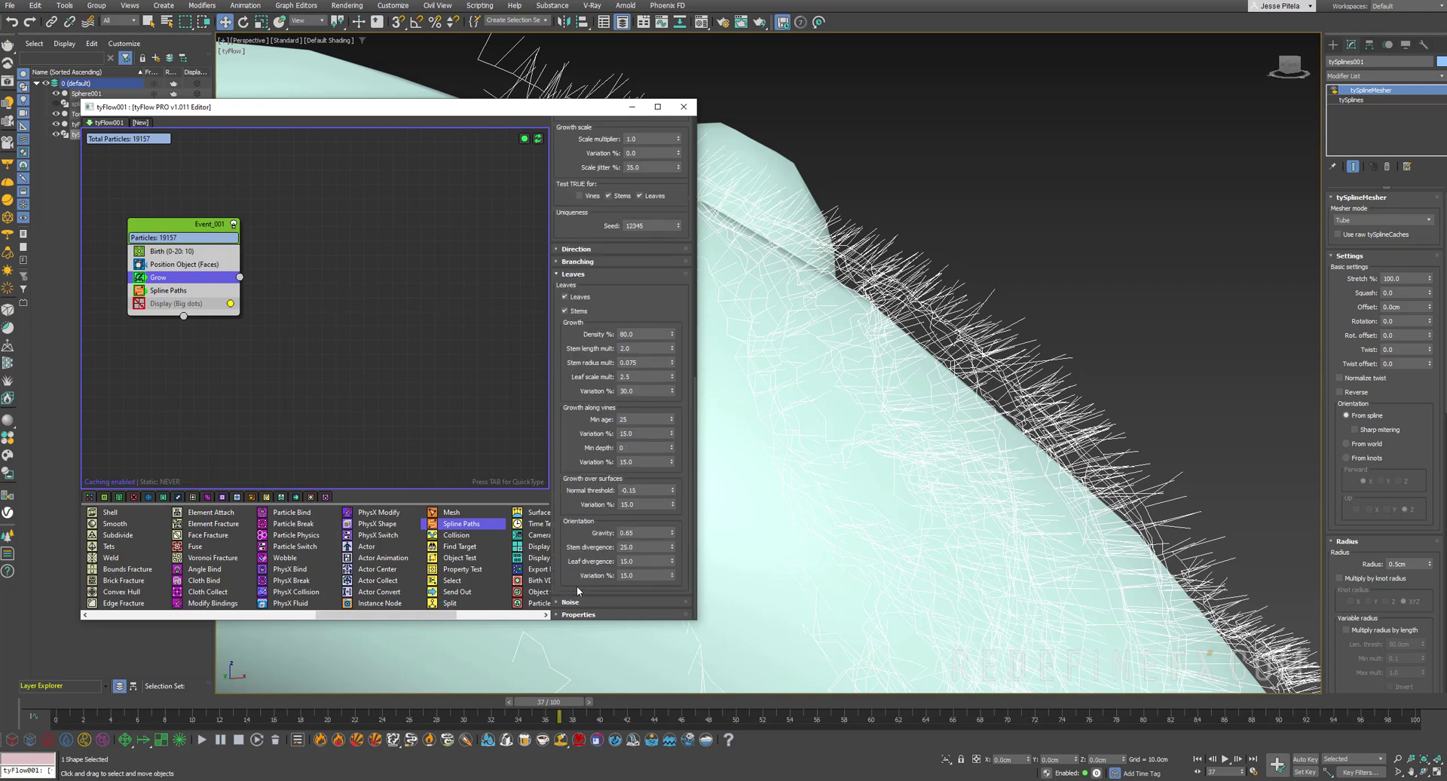
click(578, 302)
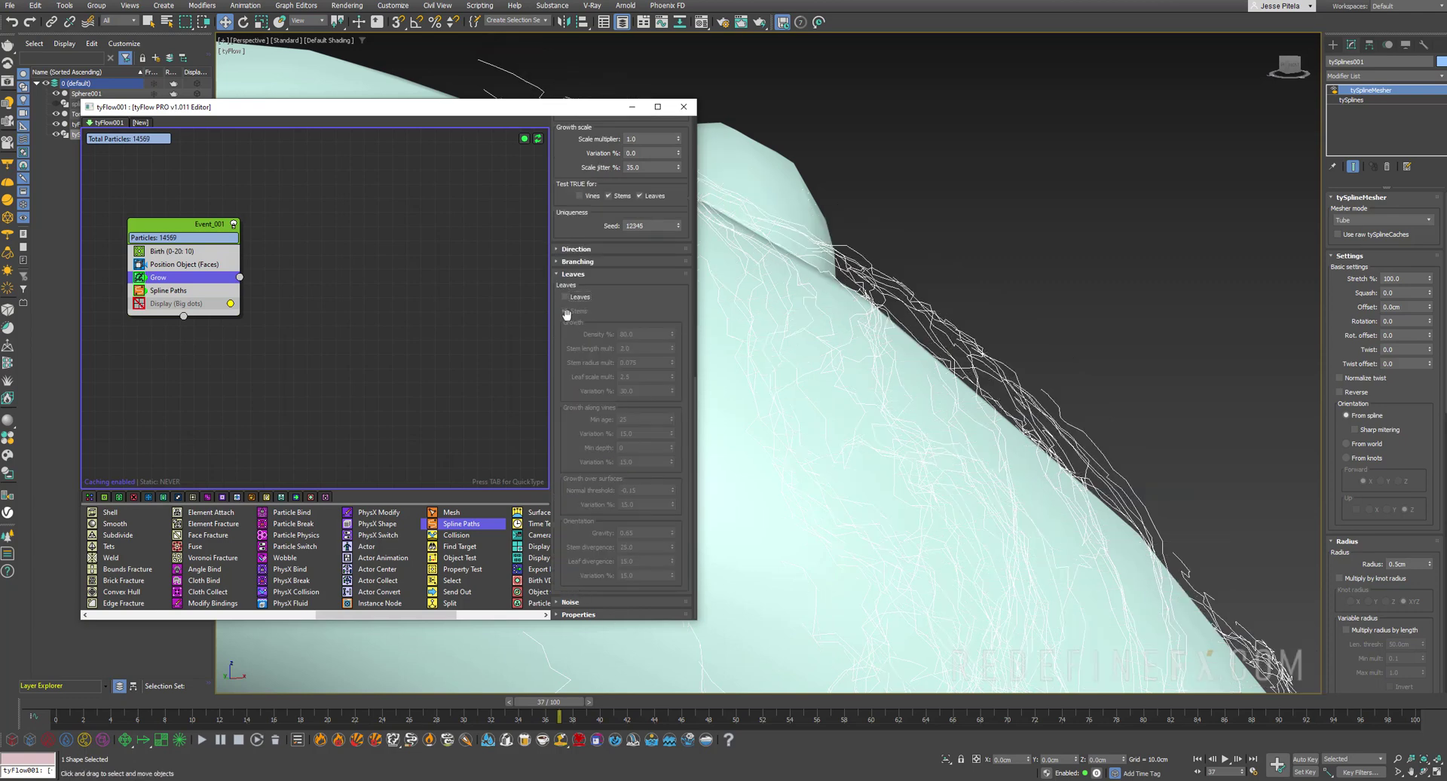
scroll(887, 374, down, 2)
scroll(886, 374, down, 5)
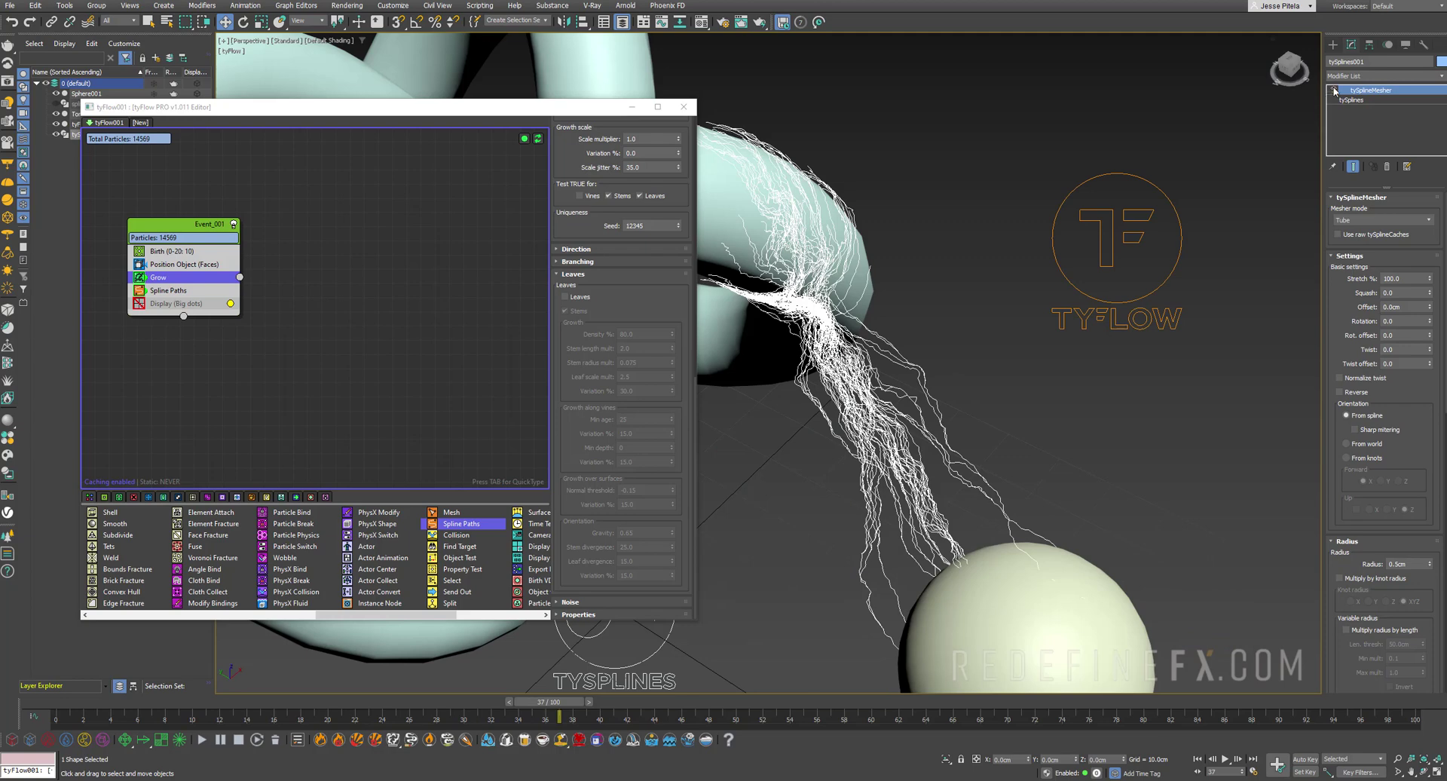
- Enable the tySplineMesher modifier on the splines, set its radius to 0.5 cm, and multiply it by the knot radius
click(1334, 91)
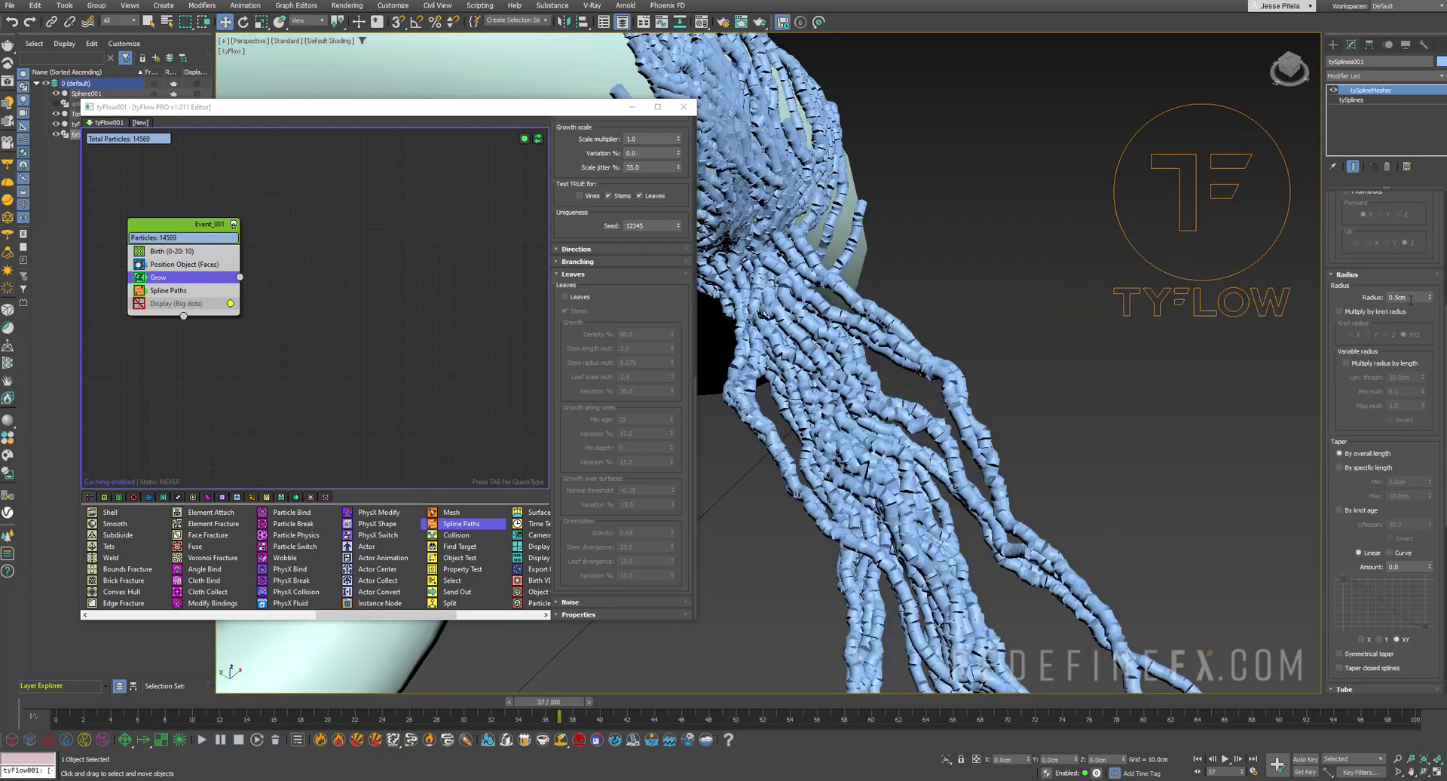
click(1393, 299)
text(7)
key(Return)
text(0.5)
key(Return)
click(1364, 312)
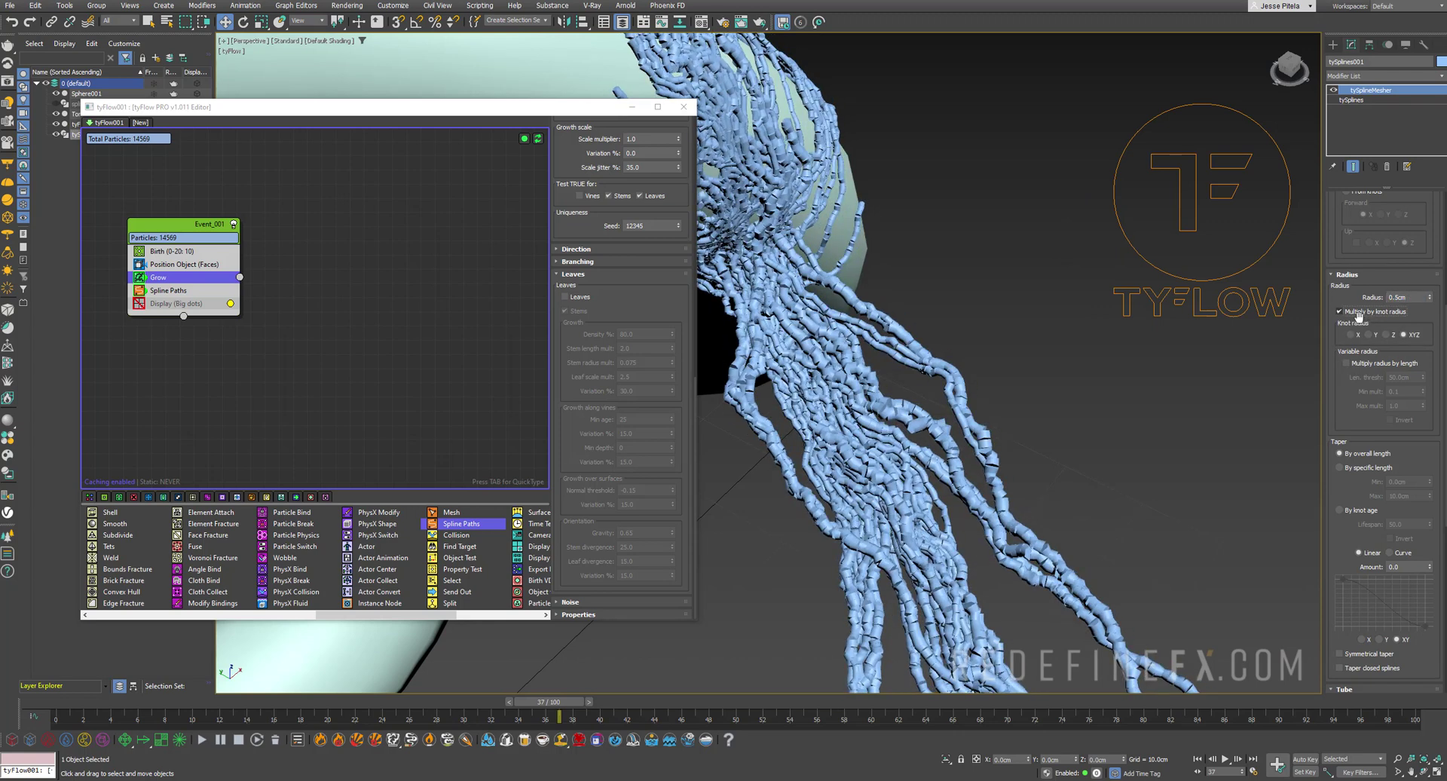
- Set the spline mesher's taper amount to 1.0
scroll(1366, 313, down, 1)
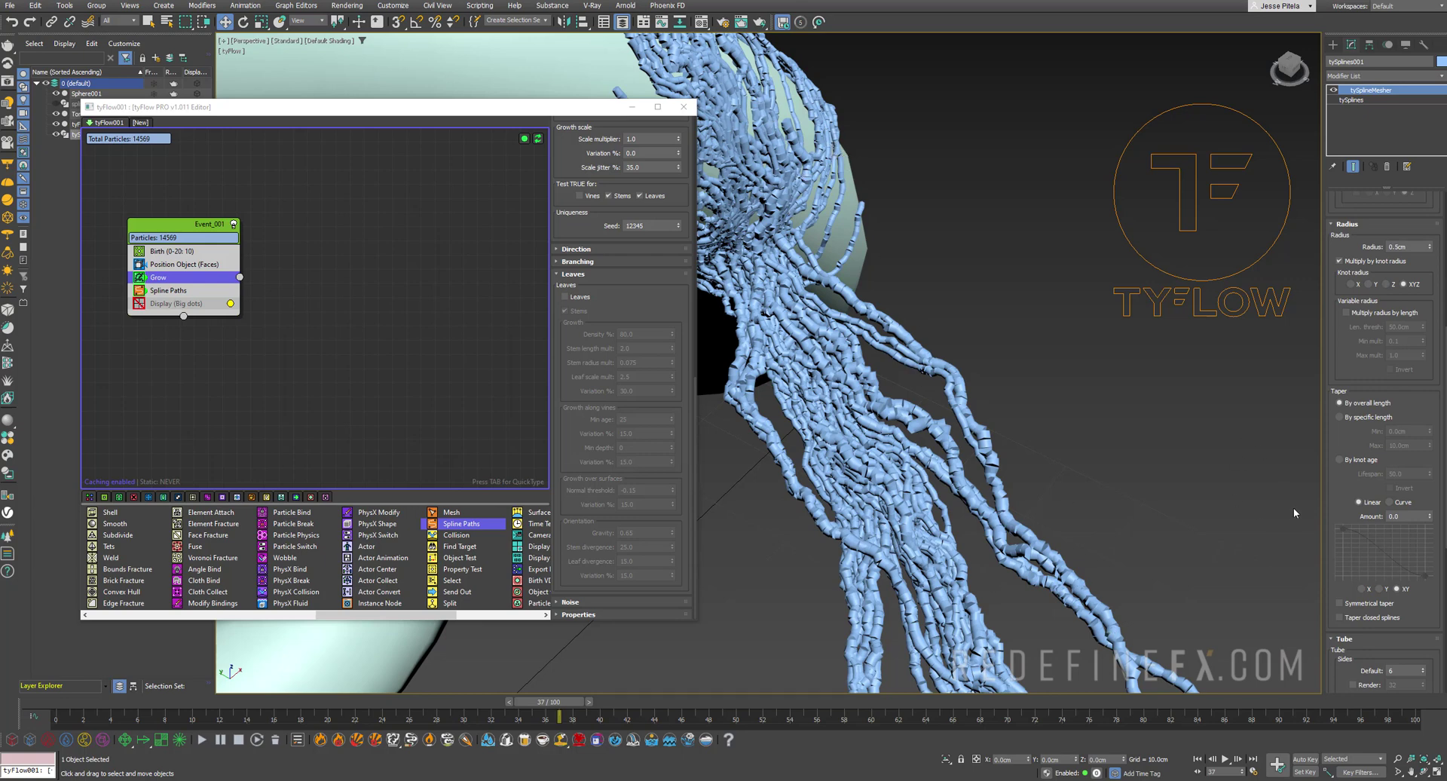
drag(1412, 515, 1374, 516)
text(1)
key(Return)
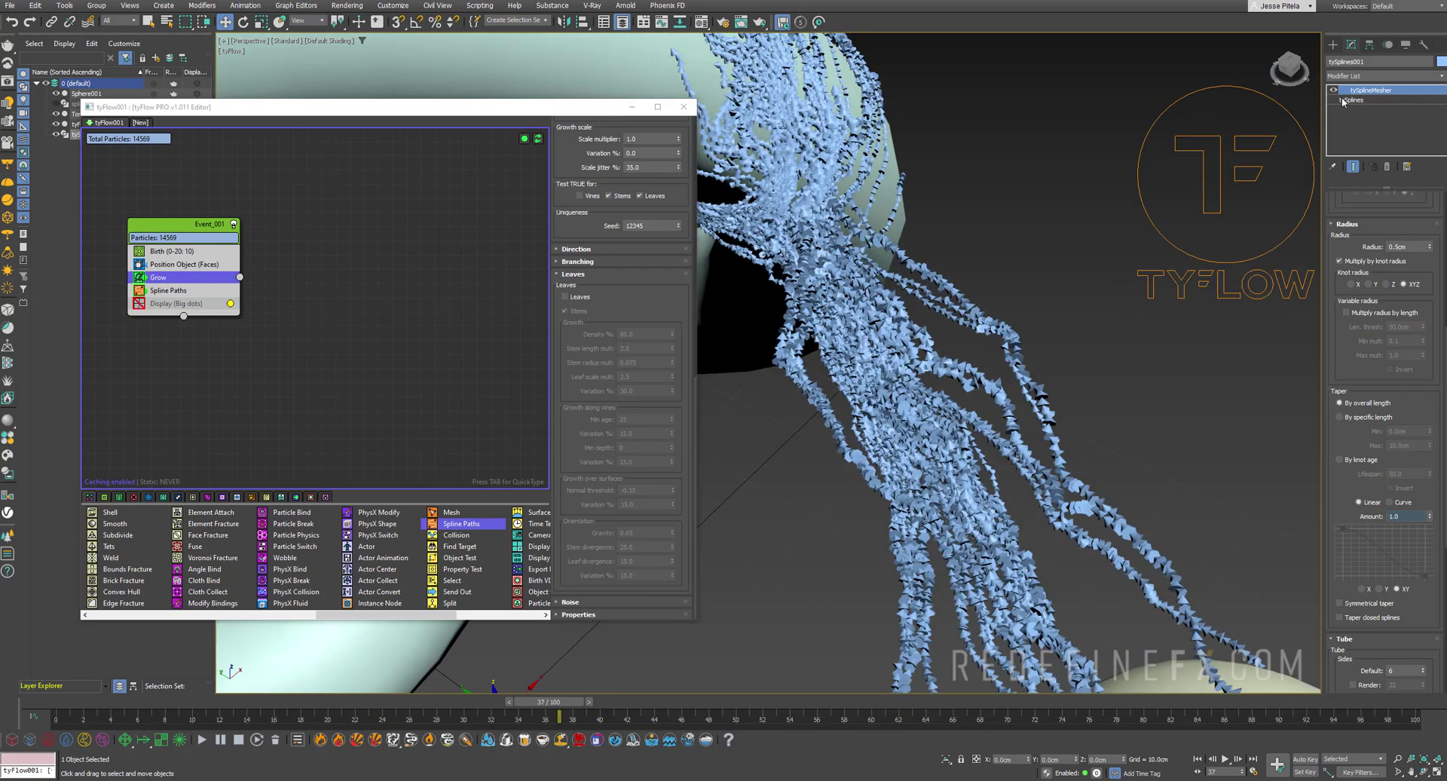
- Enable Weld knots in the spline welding settings of the base tySplines object
click(1348, 99)
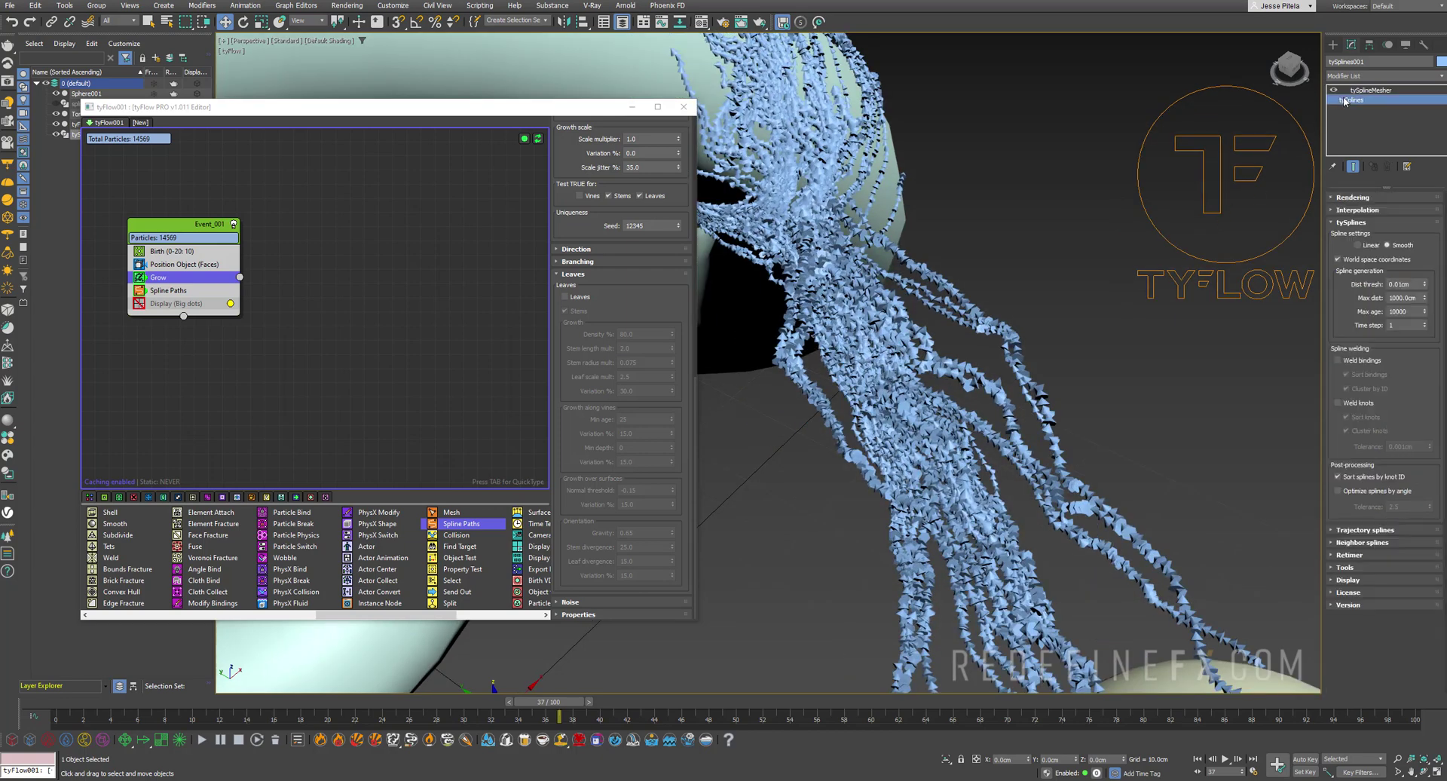
click(1362, 407)
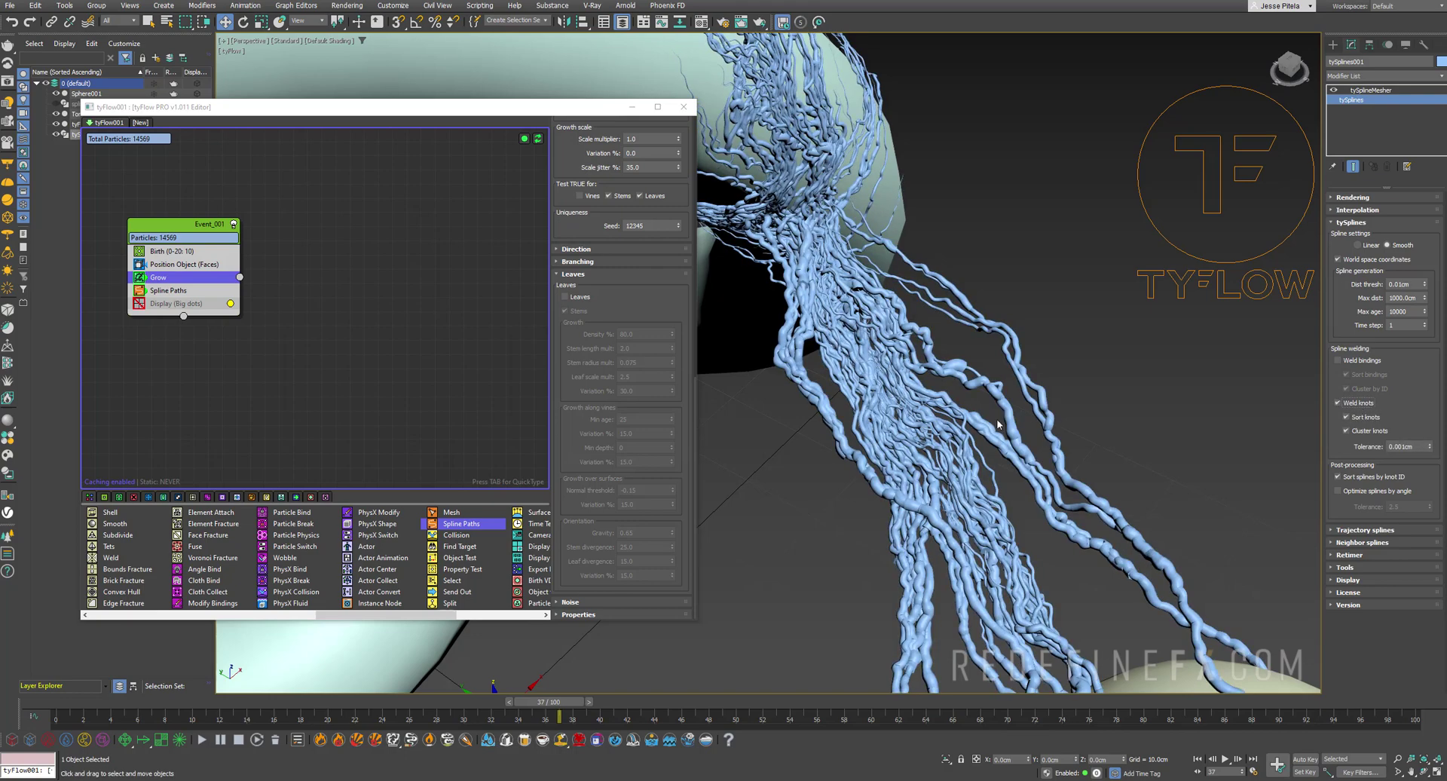
alt+middle_drag(900, 377, 910, 391)
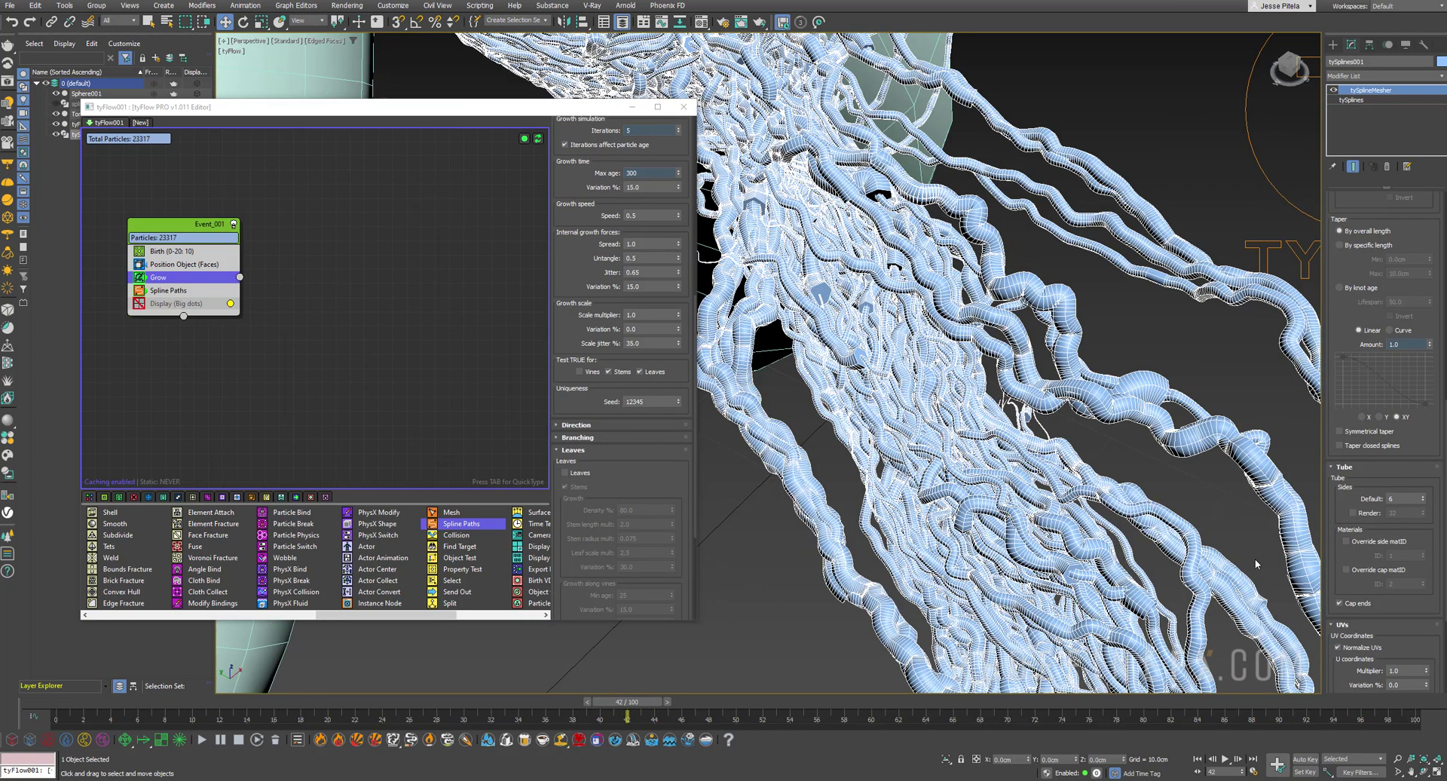
- Set the spline mesher's default number of tube sides to 10
double_click(1401, 499)
text(5)
key(Return)
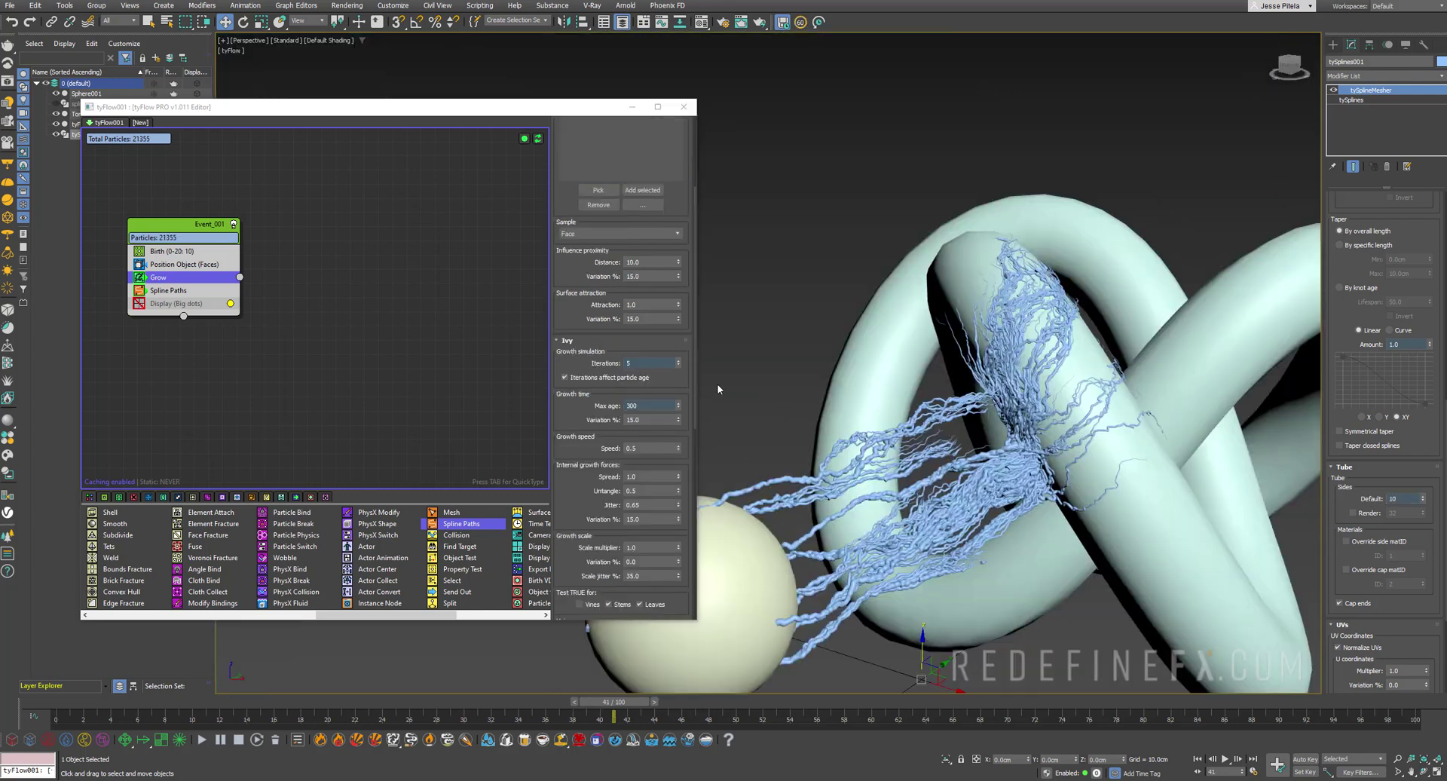
- Set the Grow operator's ivy growth speed to 1.0
mouse_move(582, 436)
mouse_down()
mouse_move(581, 404)
mouse_move(592, 414)
mouse_up()
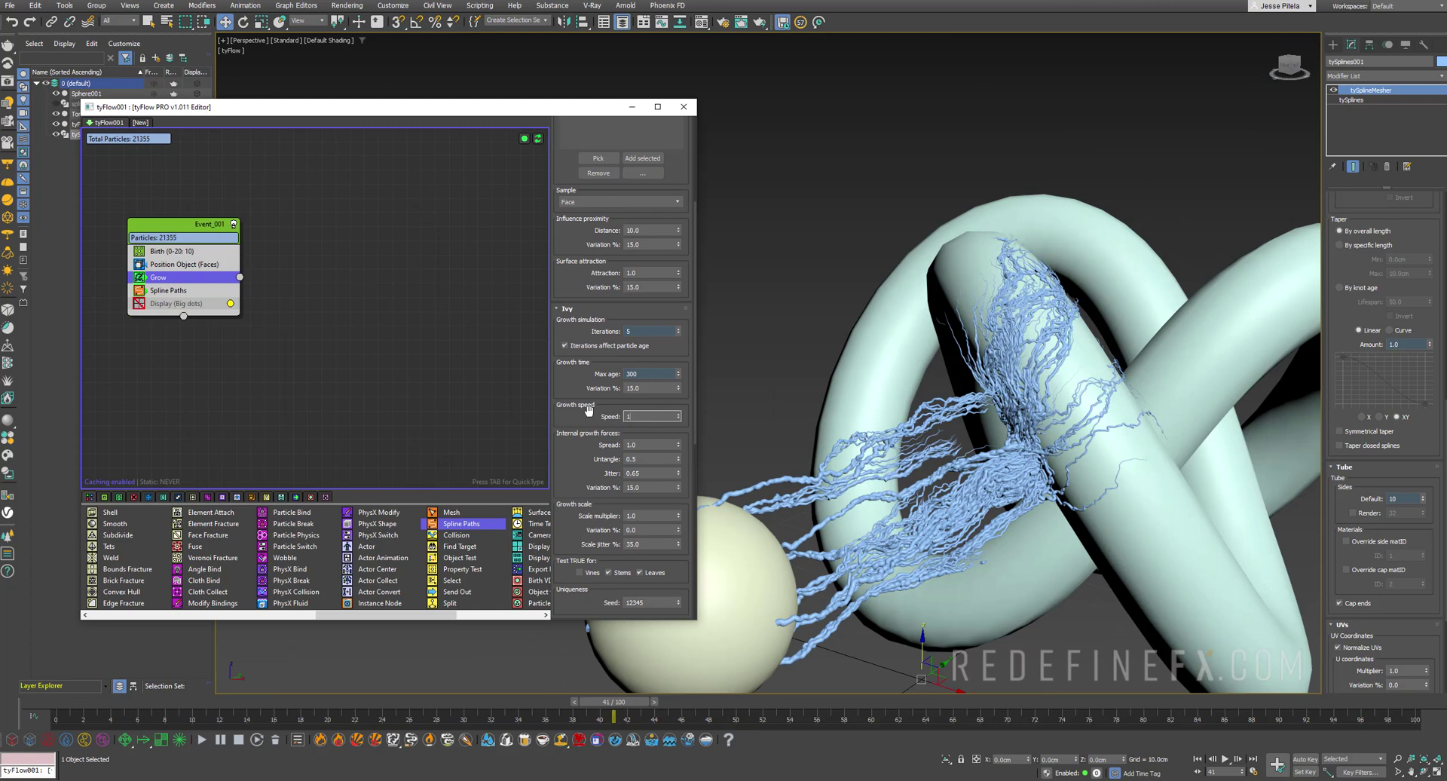
text(1)
key(Return)
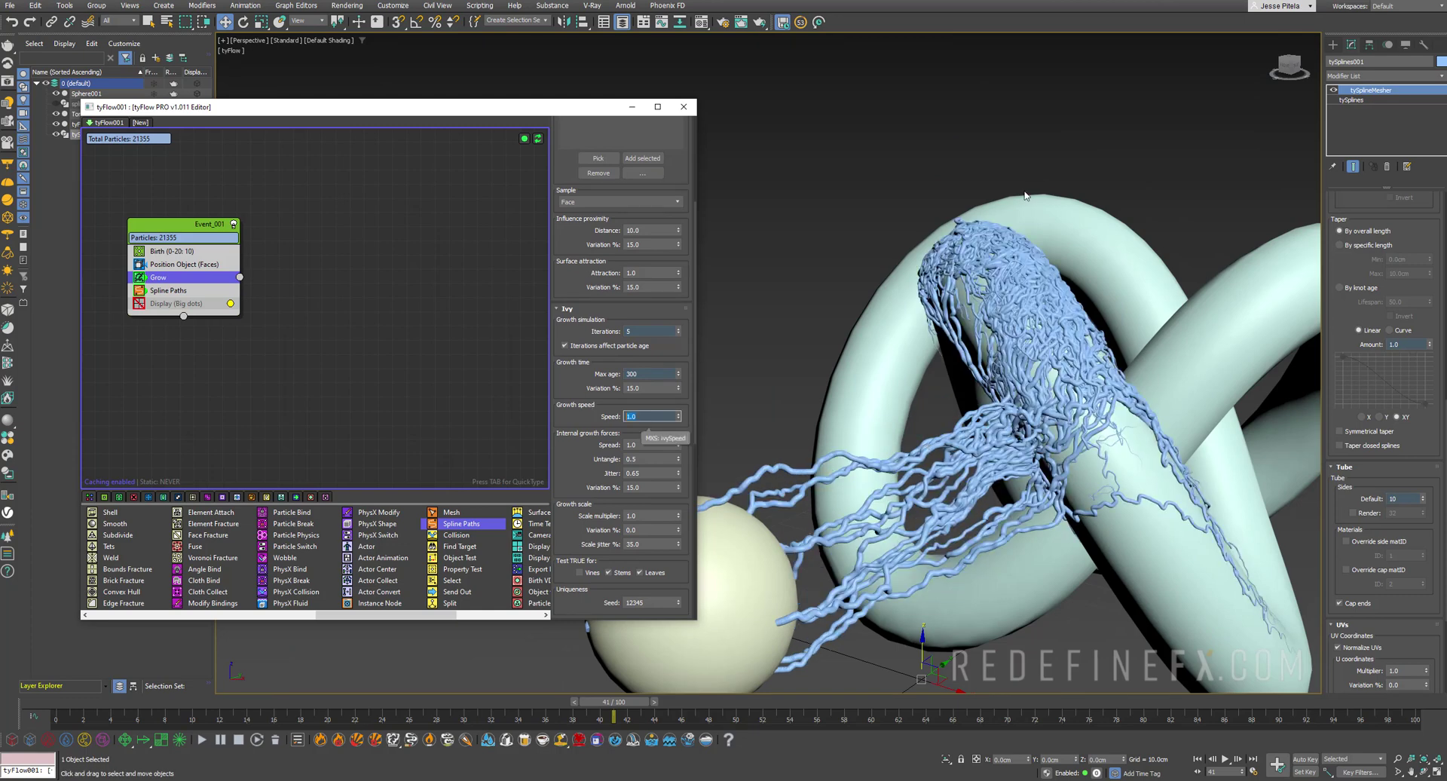
click(653, 416)
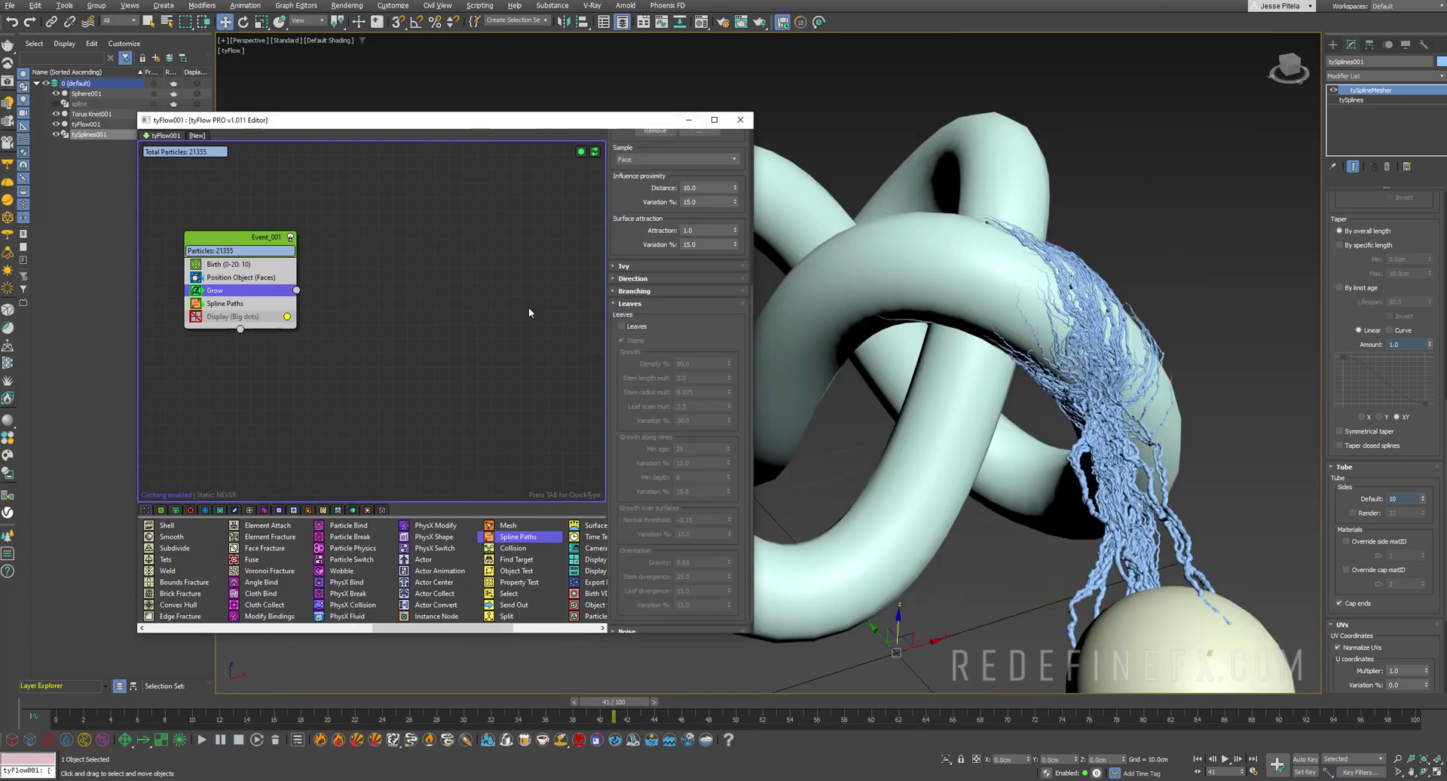
- Switch the Grow operator's growth direction to Splines, unhide the object named spline, and add it as the guide
click(631, 279)
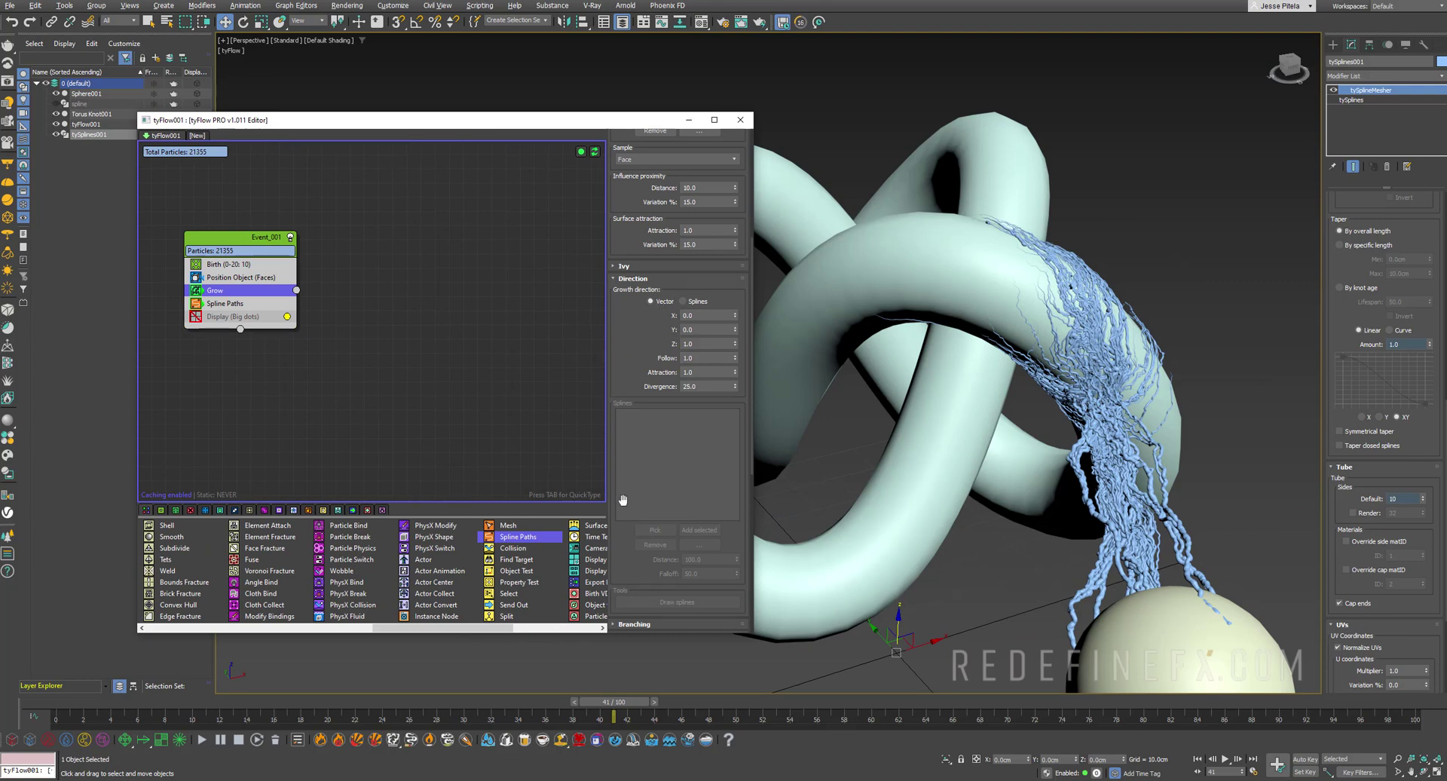
click(682, 301)
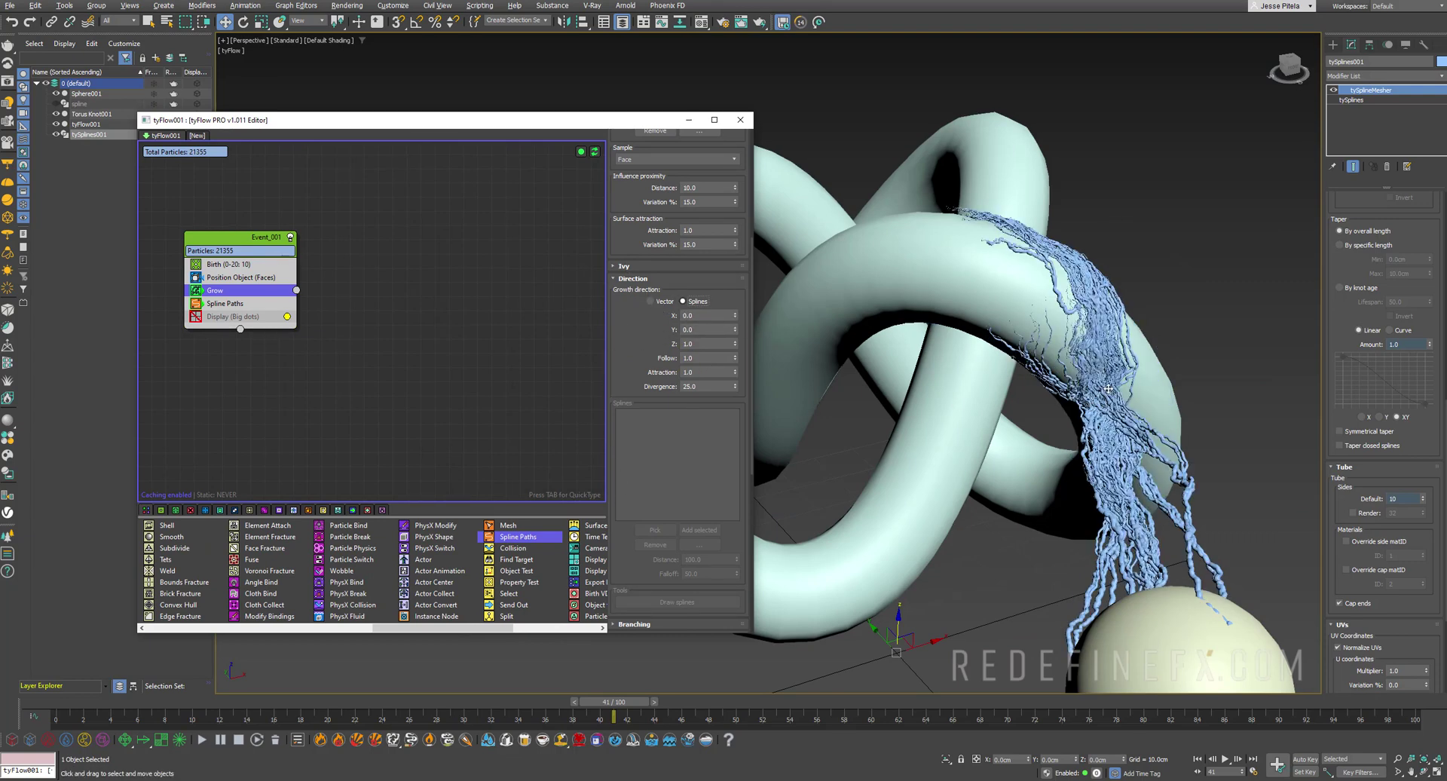
click(78, 104)
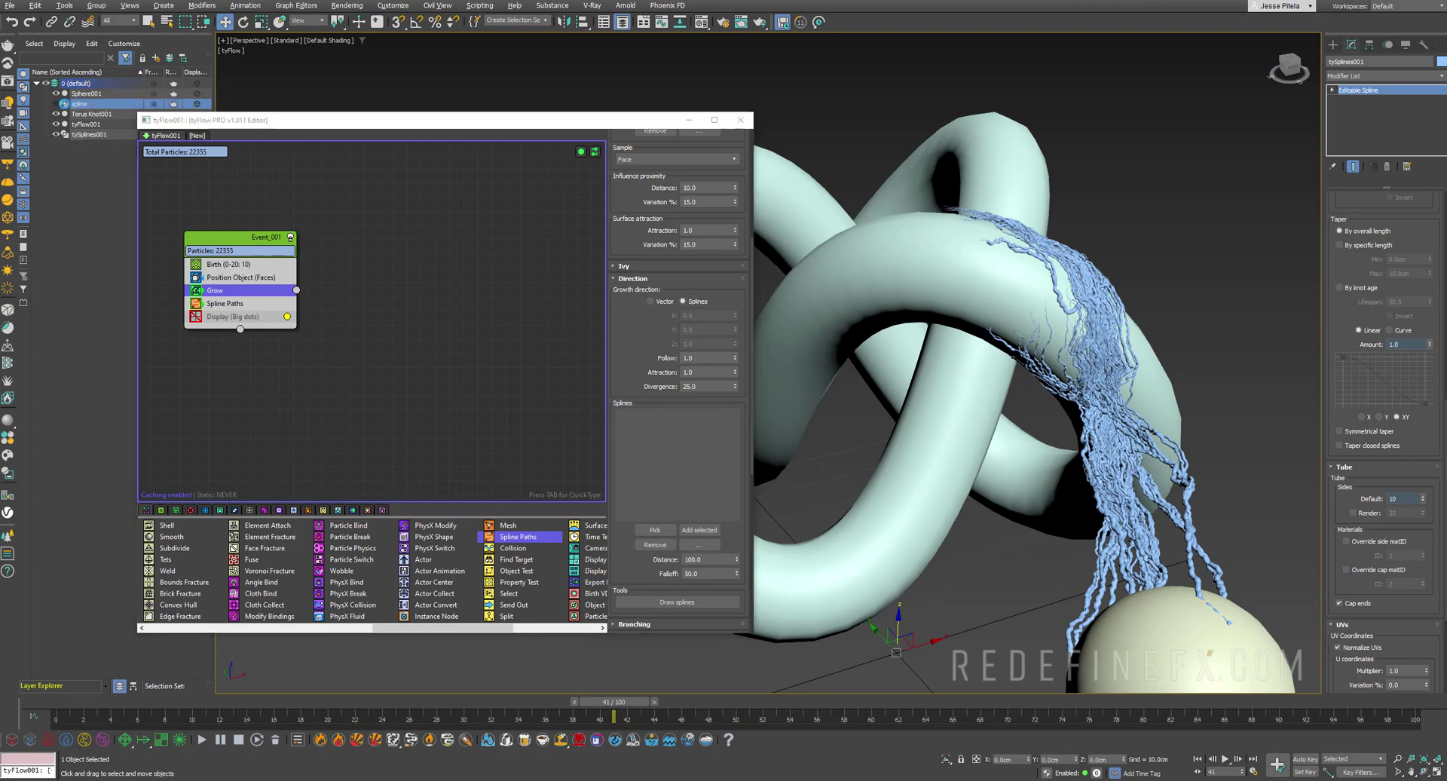
click(56, 104)
scroll(905, 369, down, 4)
alt+middle_drag(905, 367, 1096, 412)
click(655, 530)
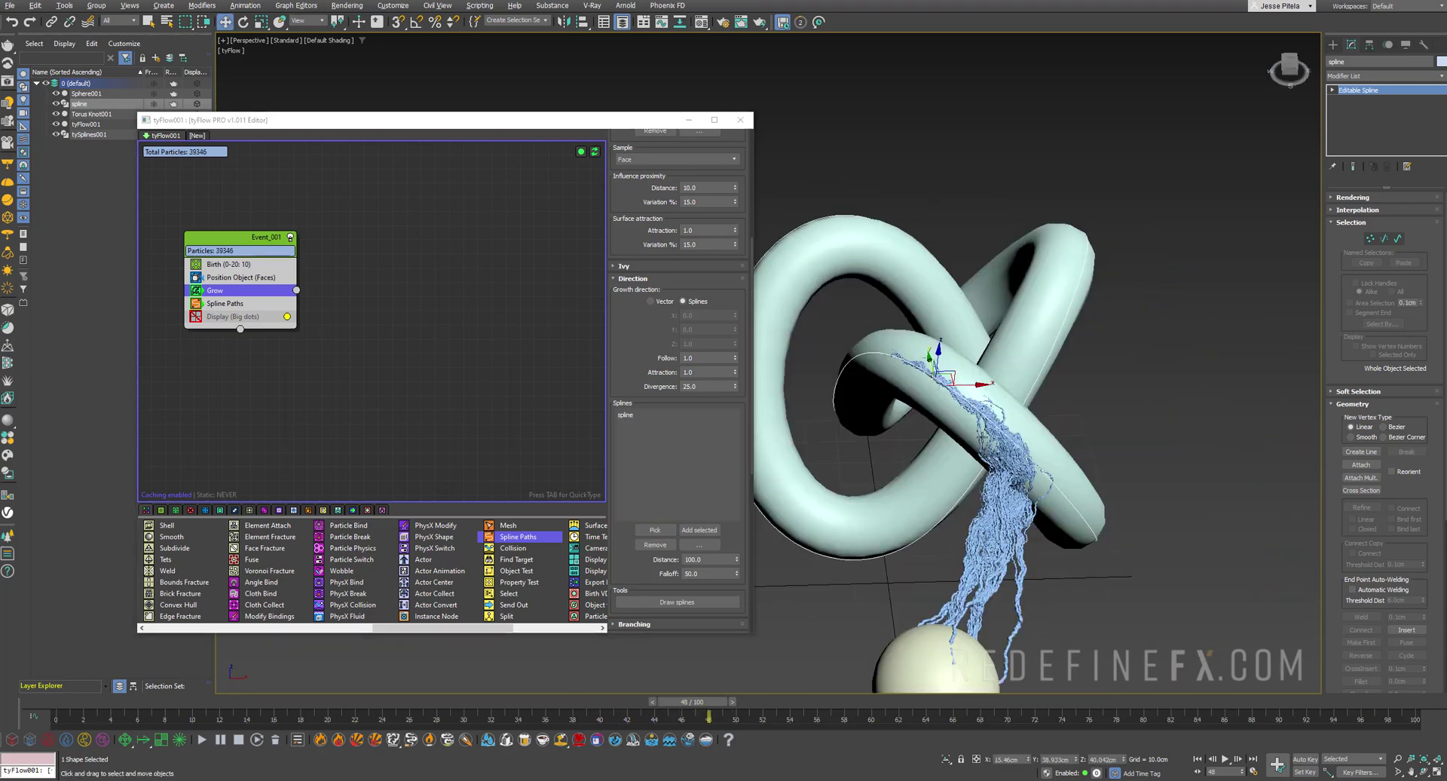
- Examine up close how the meshed vines grow along the guide spline on the torus knot
scroll(927, 347, up, 8)
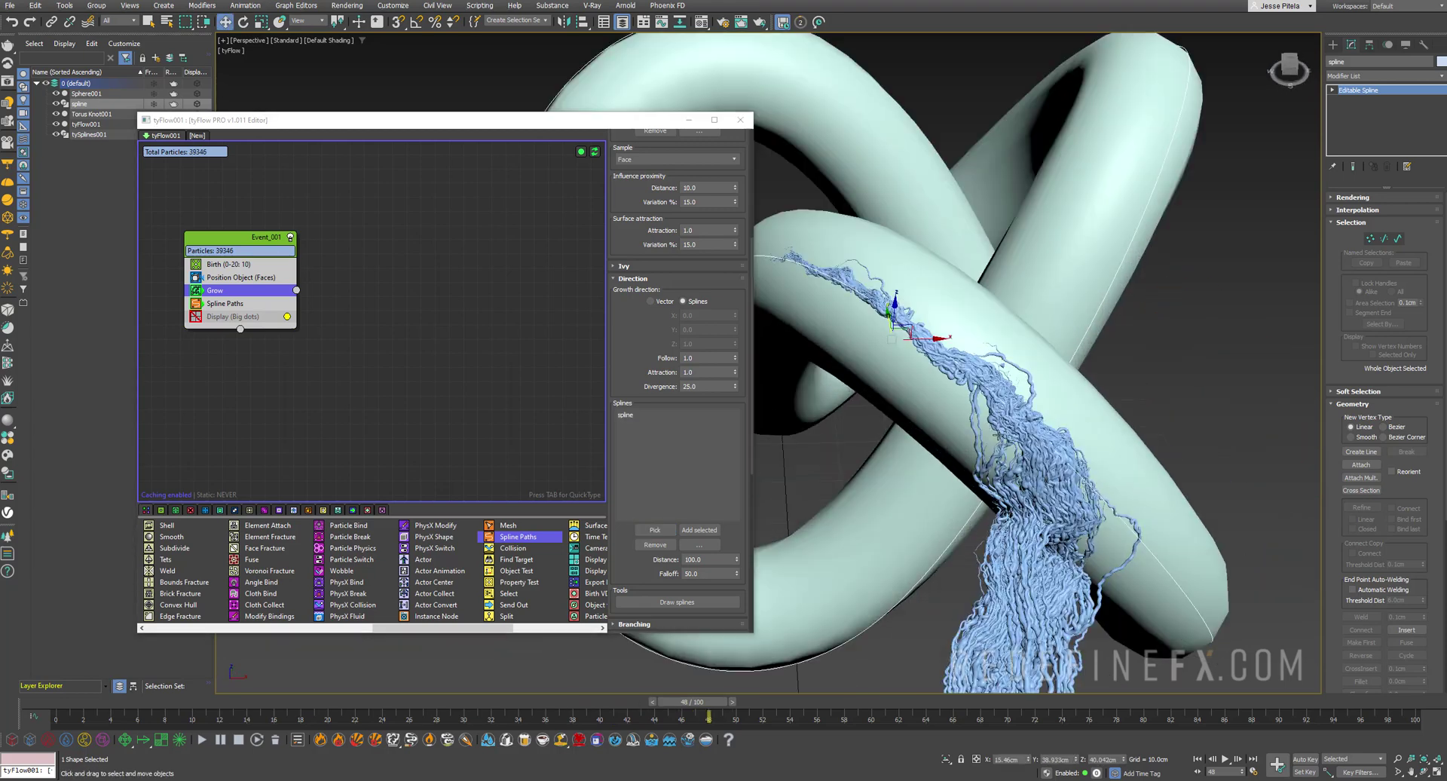
middle_drag(926, 301, 1045, 364)
alt+middle_drag(1045, 364, 1046, 395)
scroll(834, 296, up, 1)
scroll(896, 322, up, 1)
middle_drag(897, 322, 1079, 378)
scroll(1038, 377, up, 2)
scroll(1078, 373, up, 5)
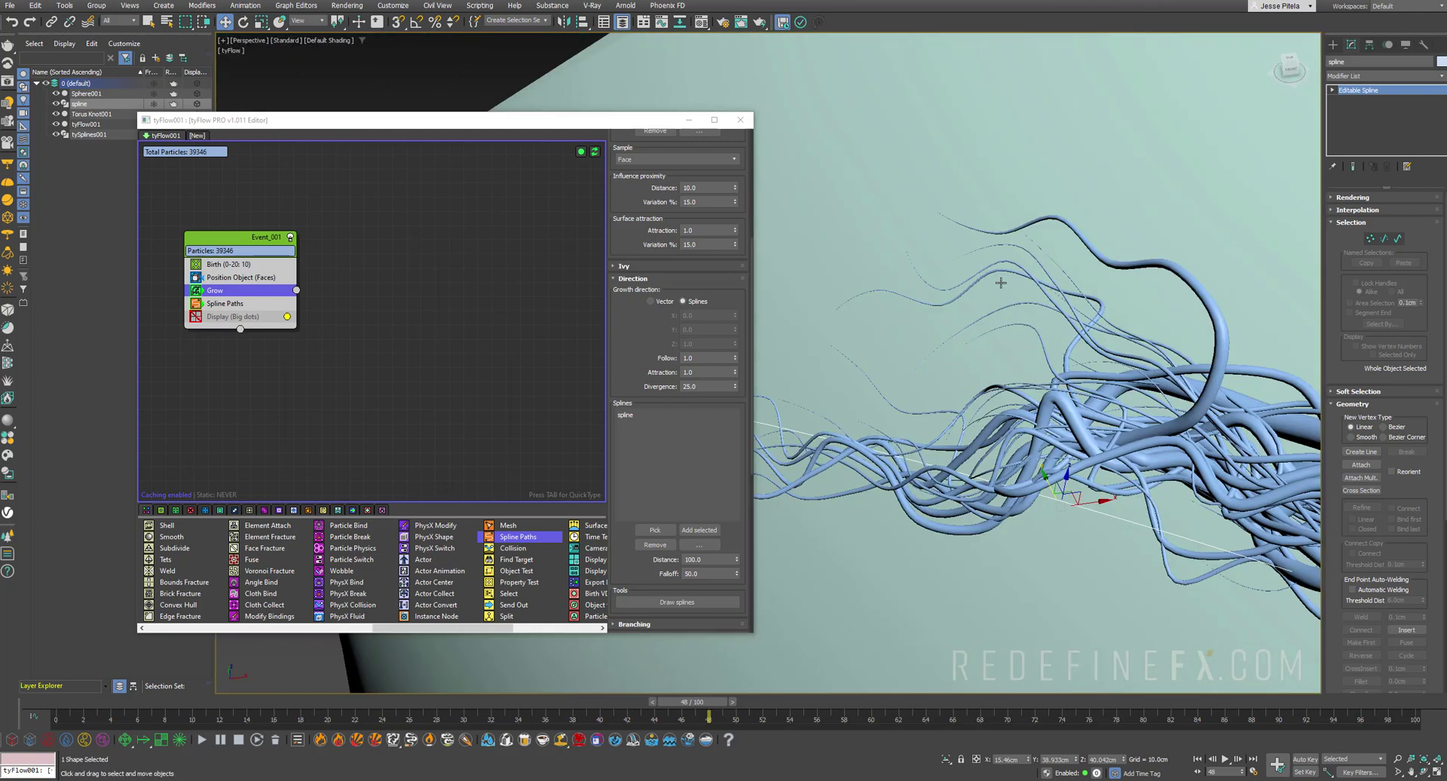
scroll(977, 413, down, 5)
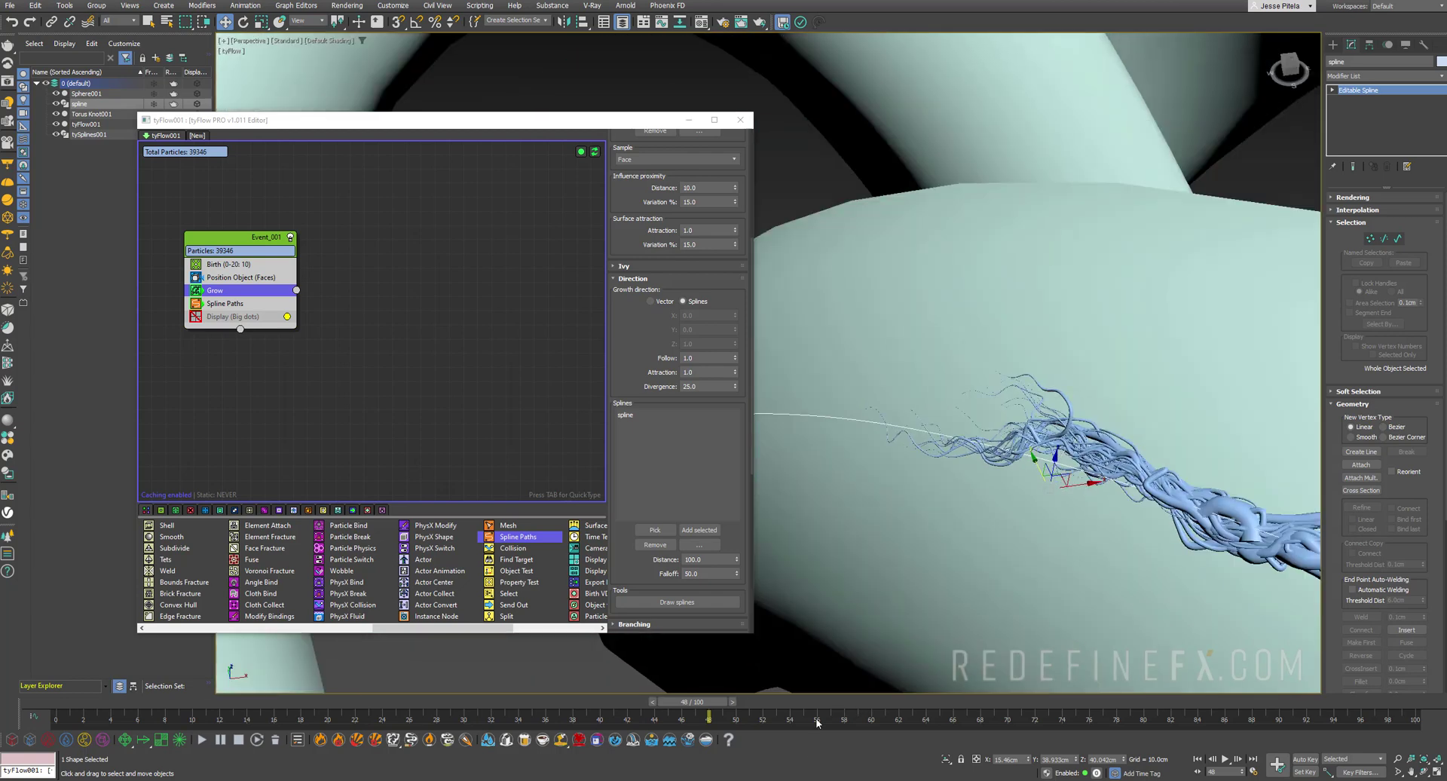
drag(769, 480, 755, 457)
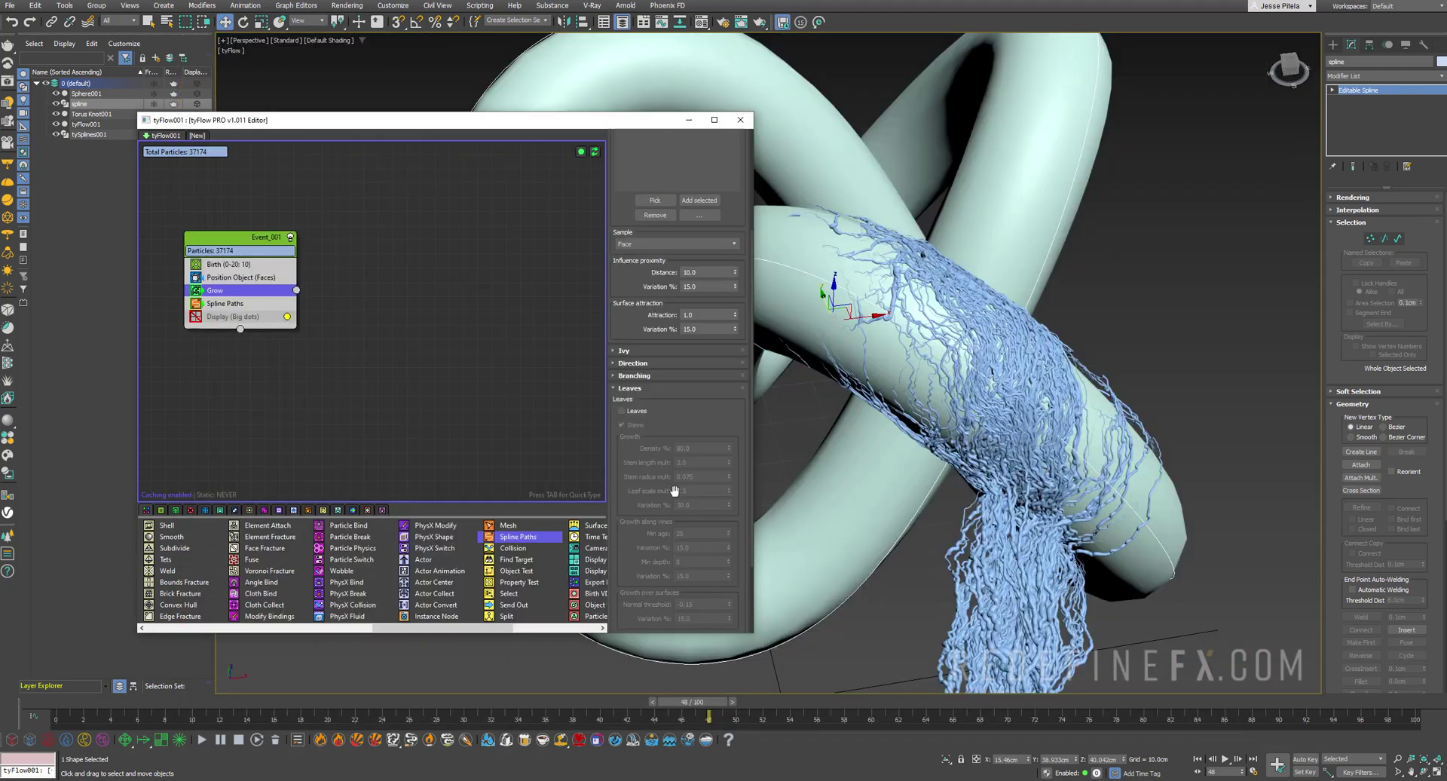
- Review the Grow operator's branching settings for depth, timing, age, growth direction, surface attraction and scale
click(1254, 45)
click(634, 375)
scroll(967, 332, up, 5)
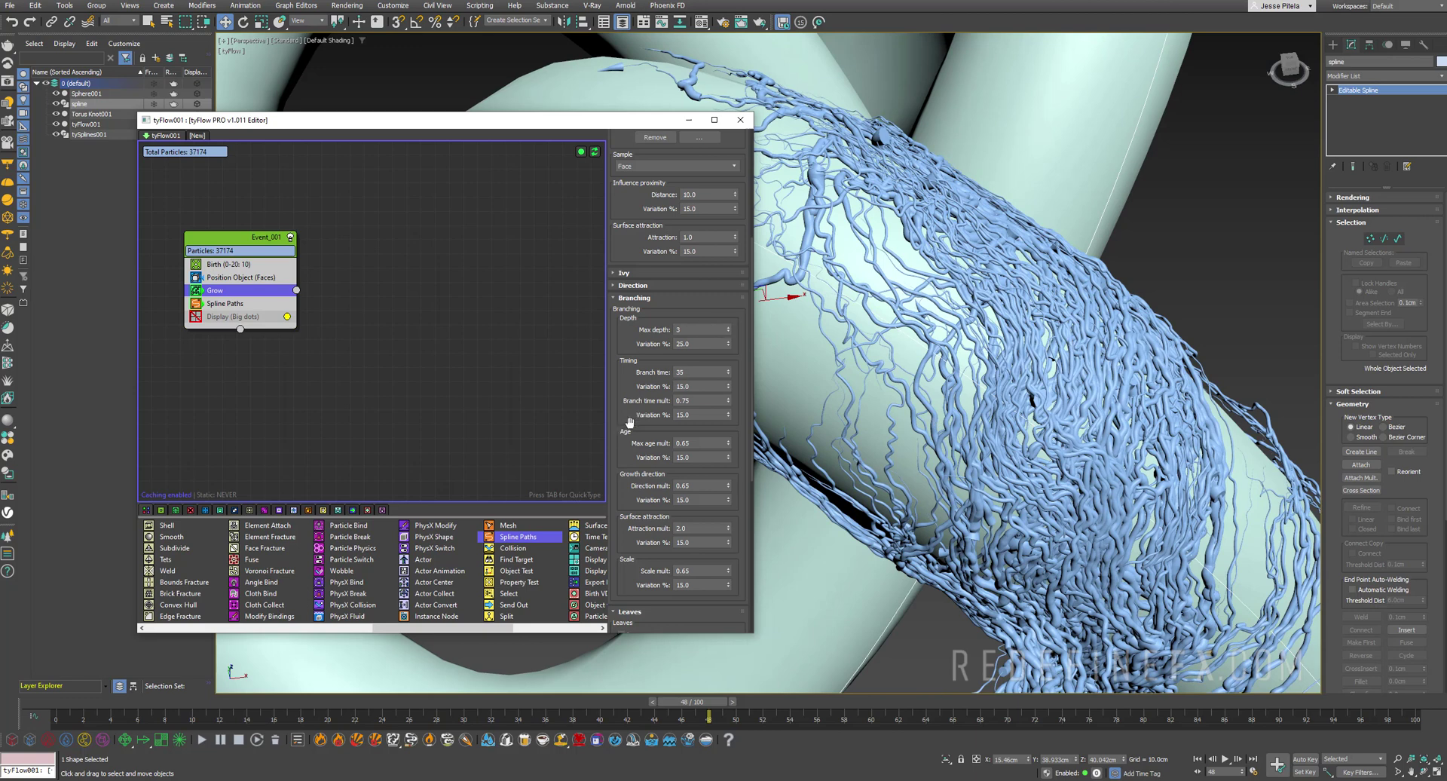
mouse_move(656, 416)
mouse_down()
mouse_move(661, 390)
mouse_move(667, 482)
mouse_move(633, 411)
mouse_up()
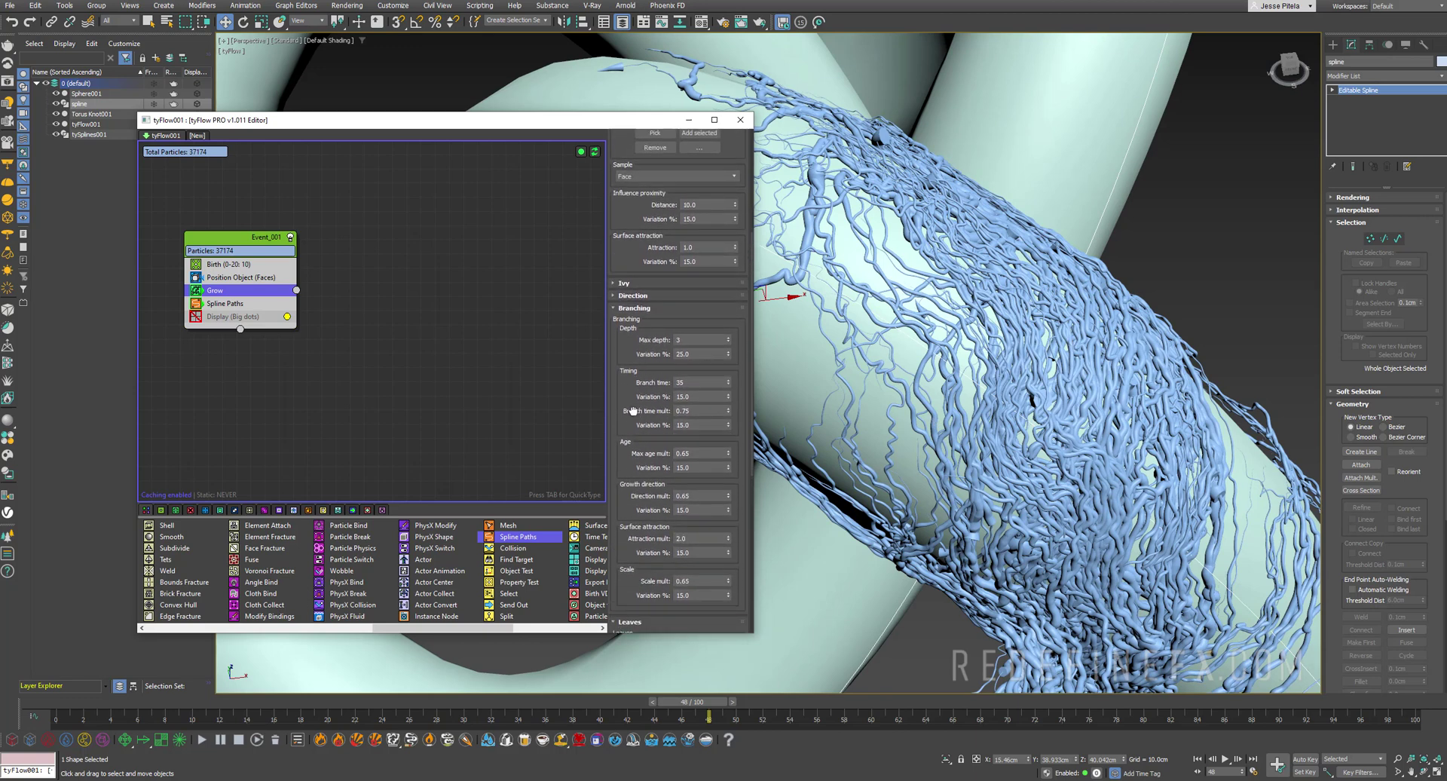
scroll(651, 475, down, 2)
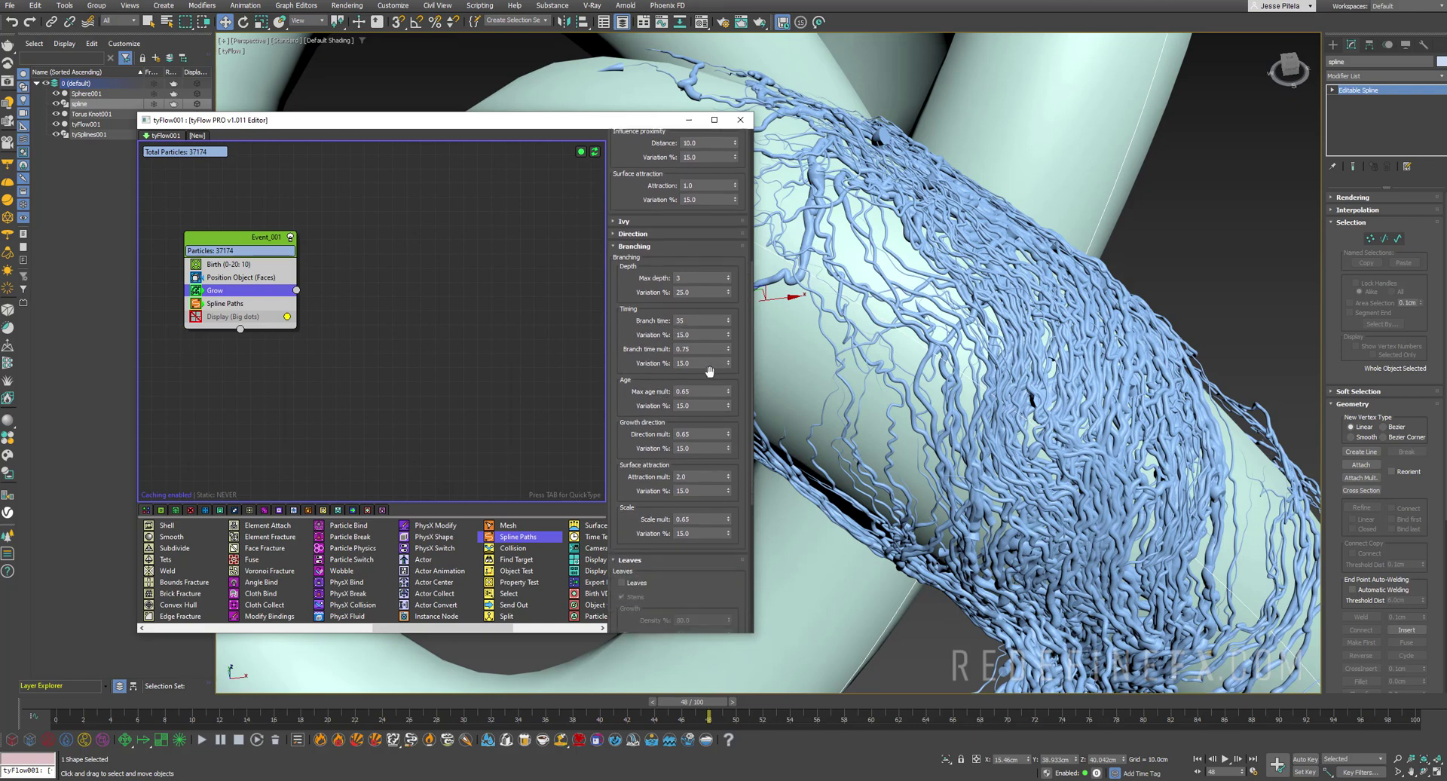
scroll(653, 324, up, 2)
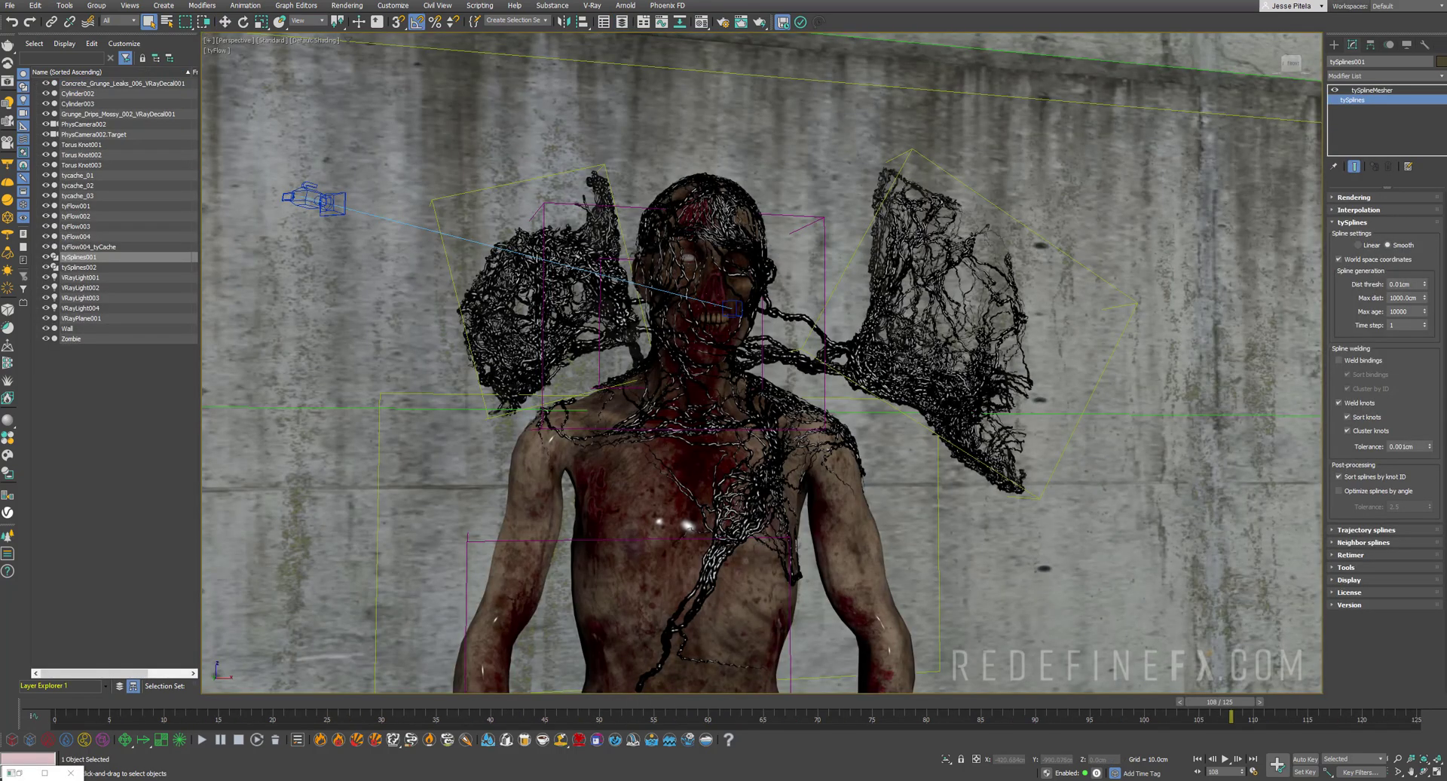
- Examine the vine growth around the zombie's head, shoulders and chest from several angles in the zombie scene
middle_drag(761, 369, 663, 362)
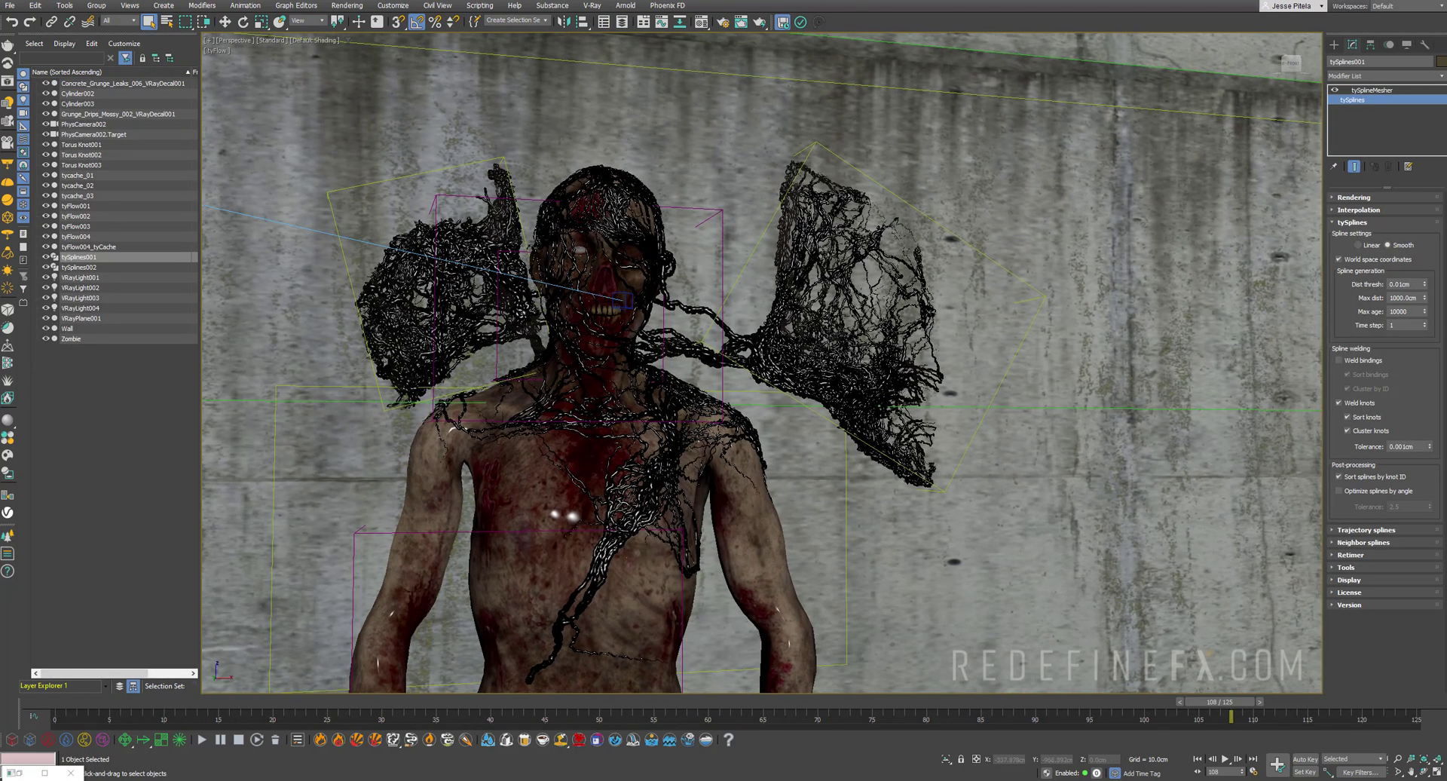
alt+middle_drag(761, 369, 716, 407)
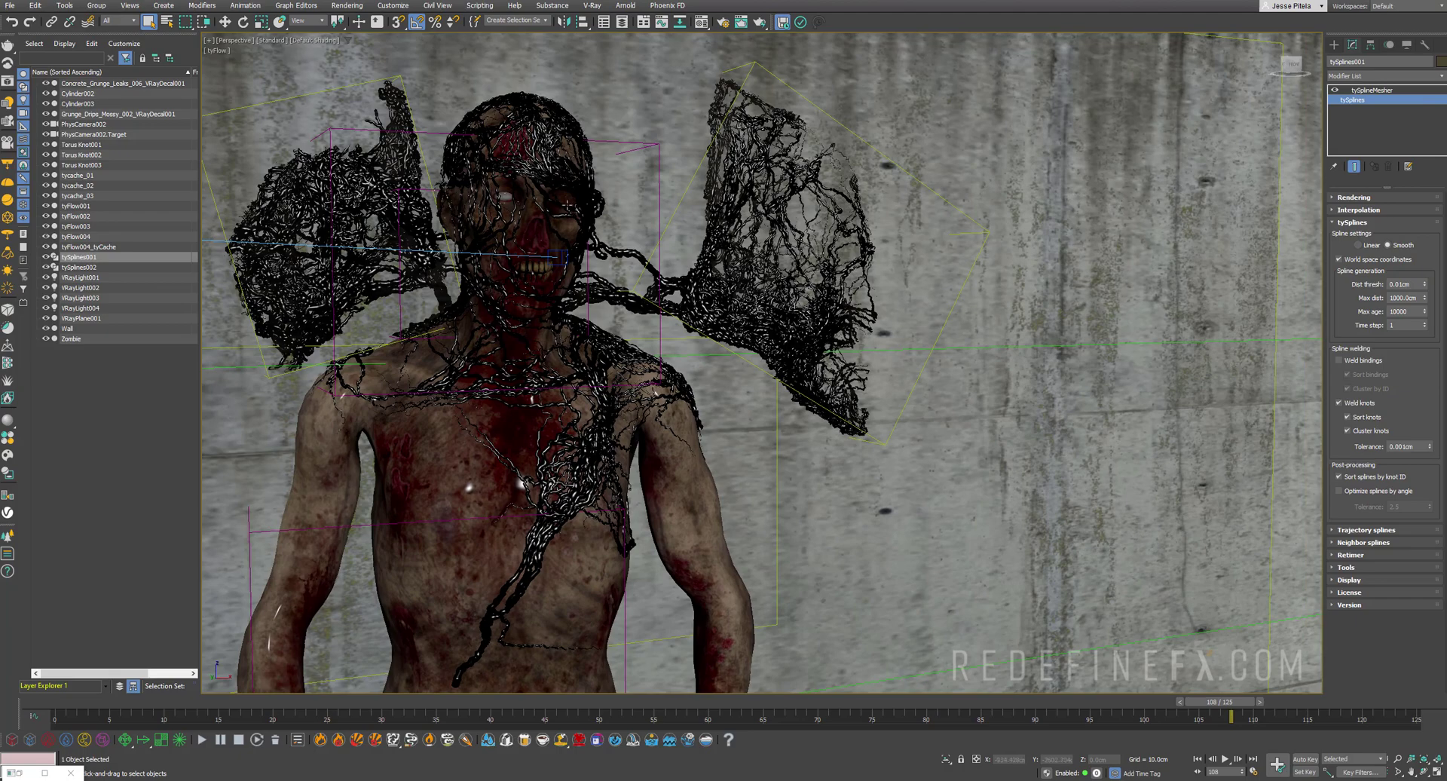
middle_drag(567, 204, 760, 355)
scroll(766, 439, up, 3)
scroll(767, 438, down, 3)
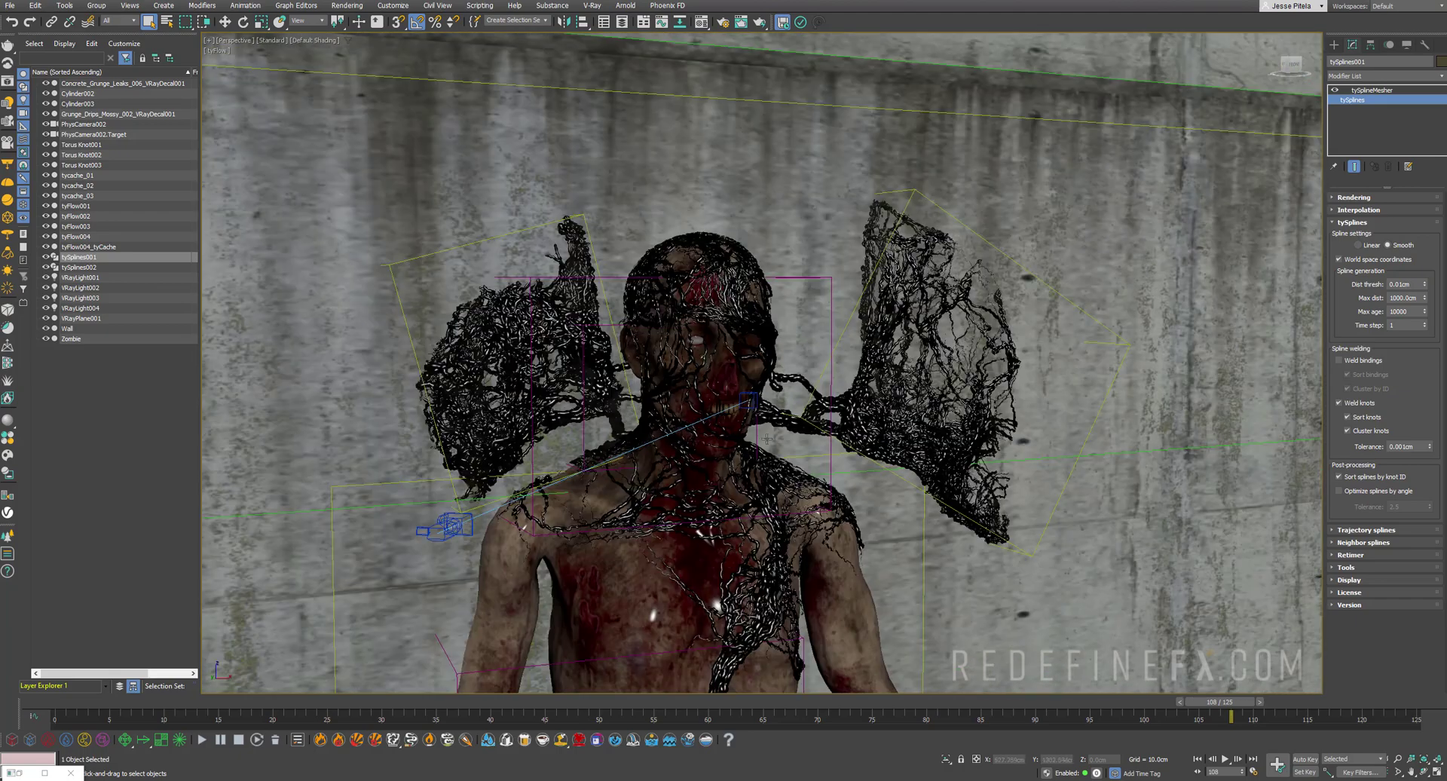
alt+middle_drag(744, 405, 780, 422)
middle_drag(644, 333, 730, 352)
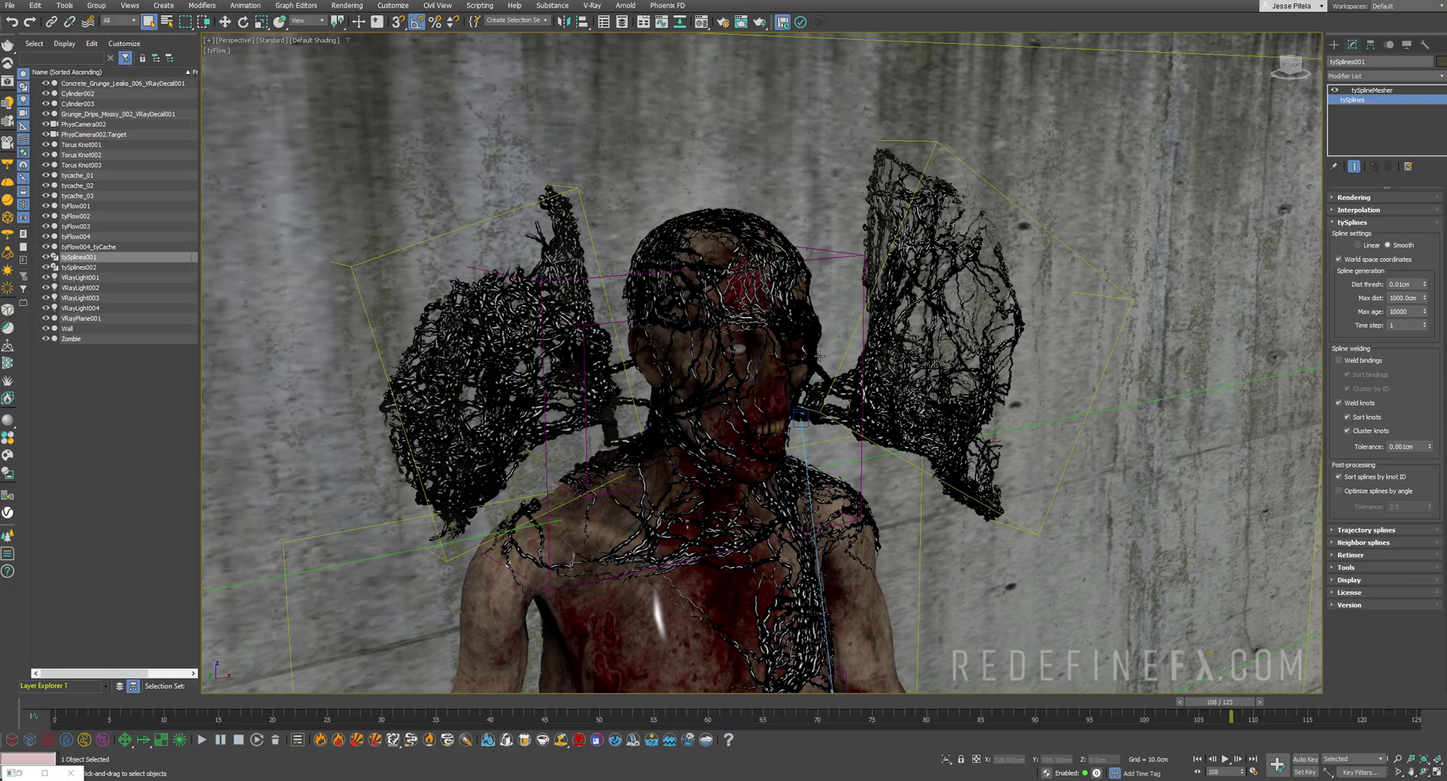
alt+middle_drag(819, 354, 840, 335)
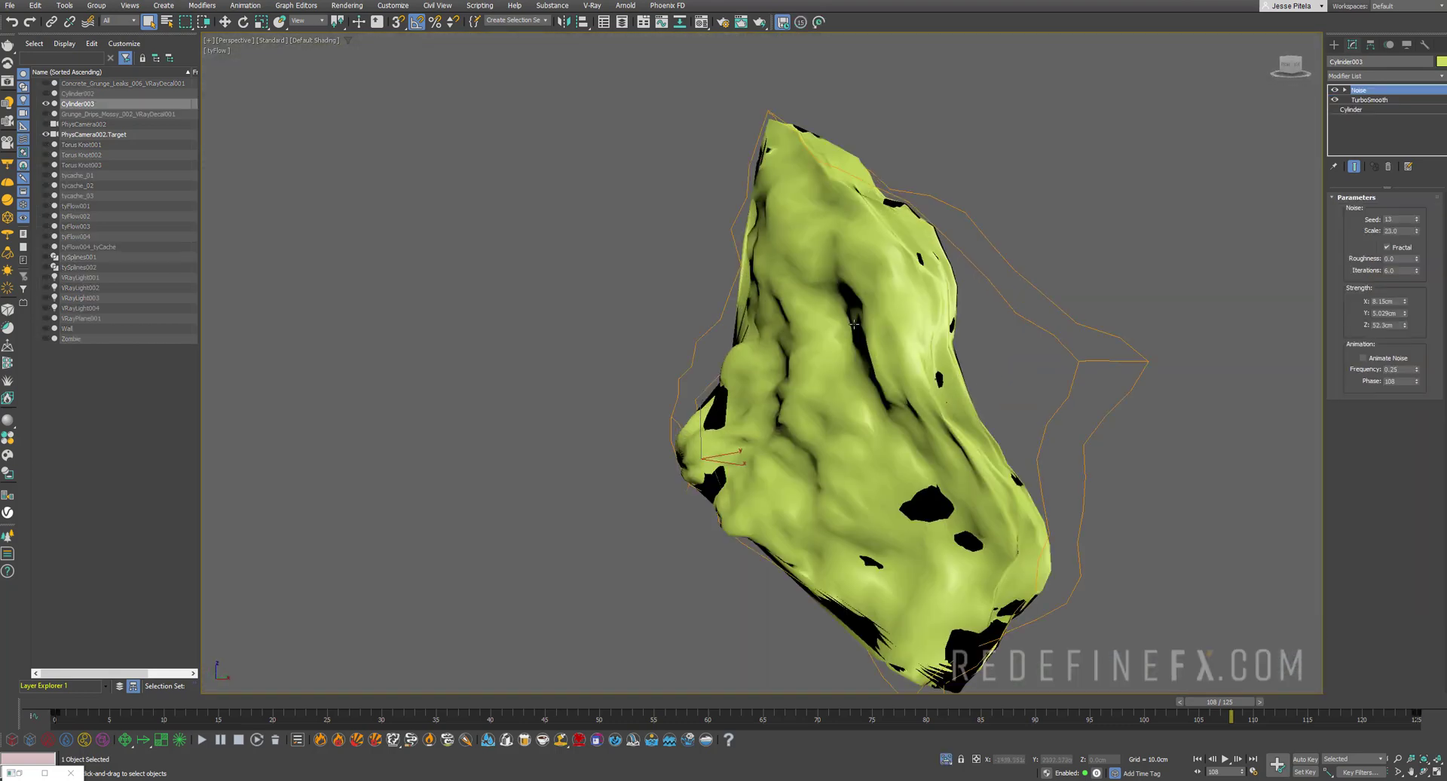
- Disable the Noise and TurboSmooth modifiers on Cylinder003 to examine its base shape
alt+middle_drag(854, 324, 784, 280)
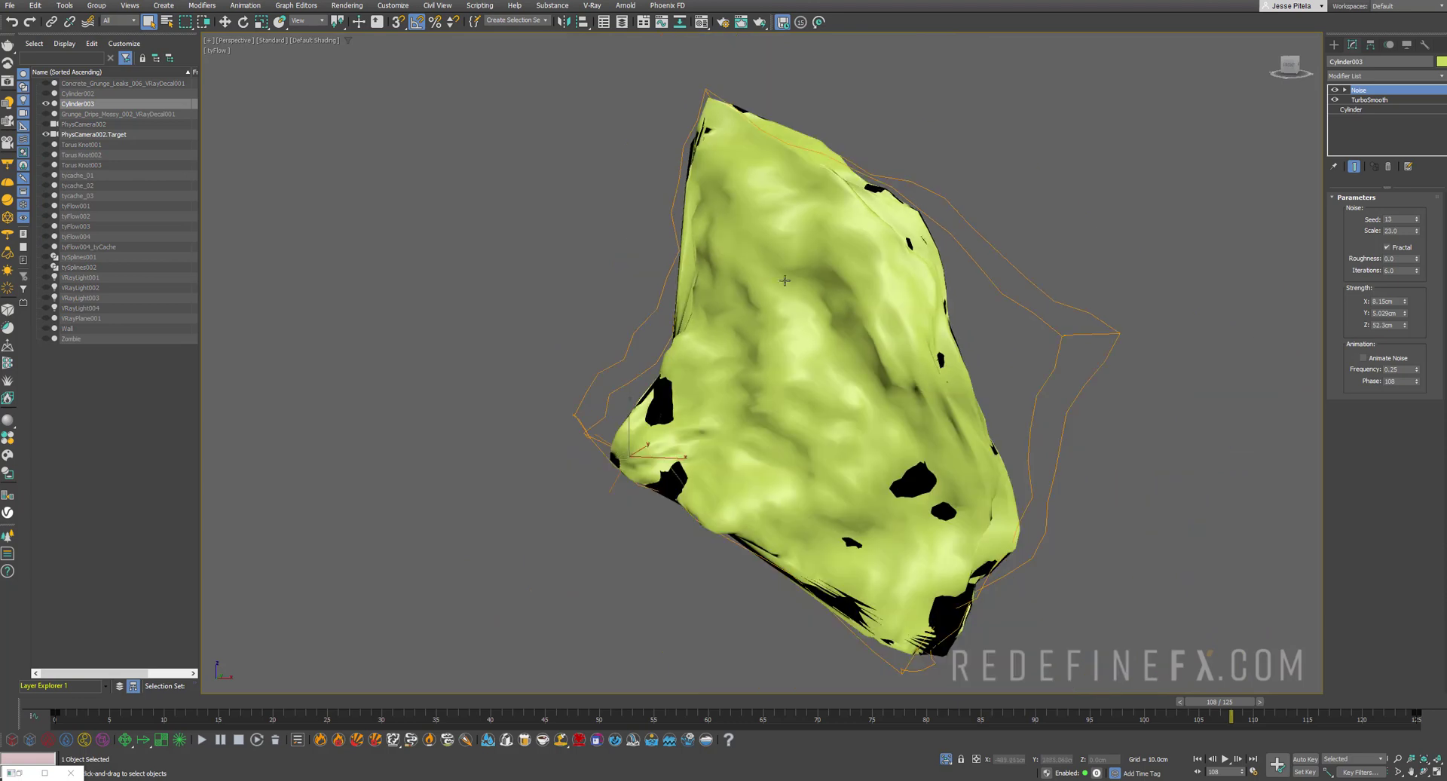
click(1335, 90)
click(1335, 100)
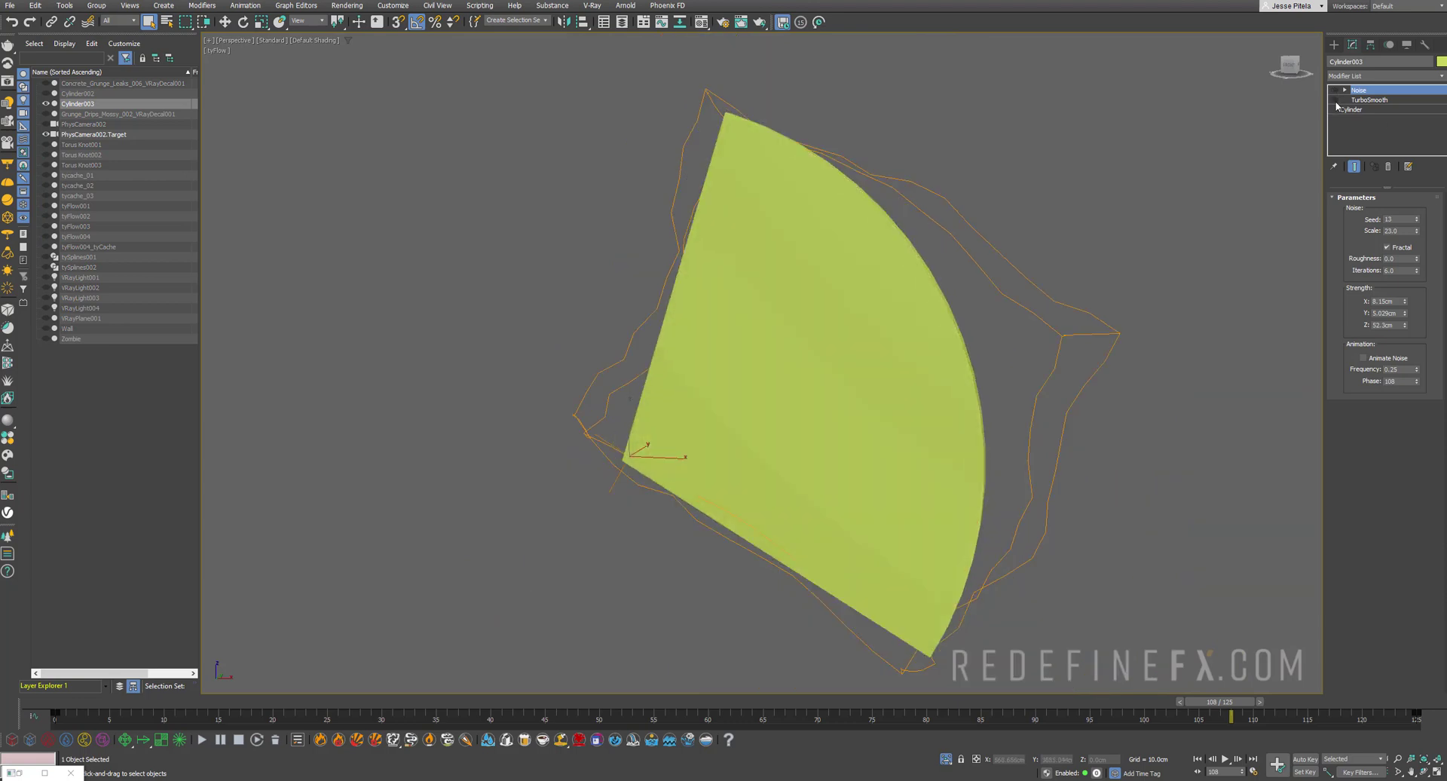
alt+middle_drag(856, 413, 975, 389)
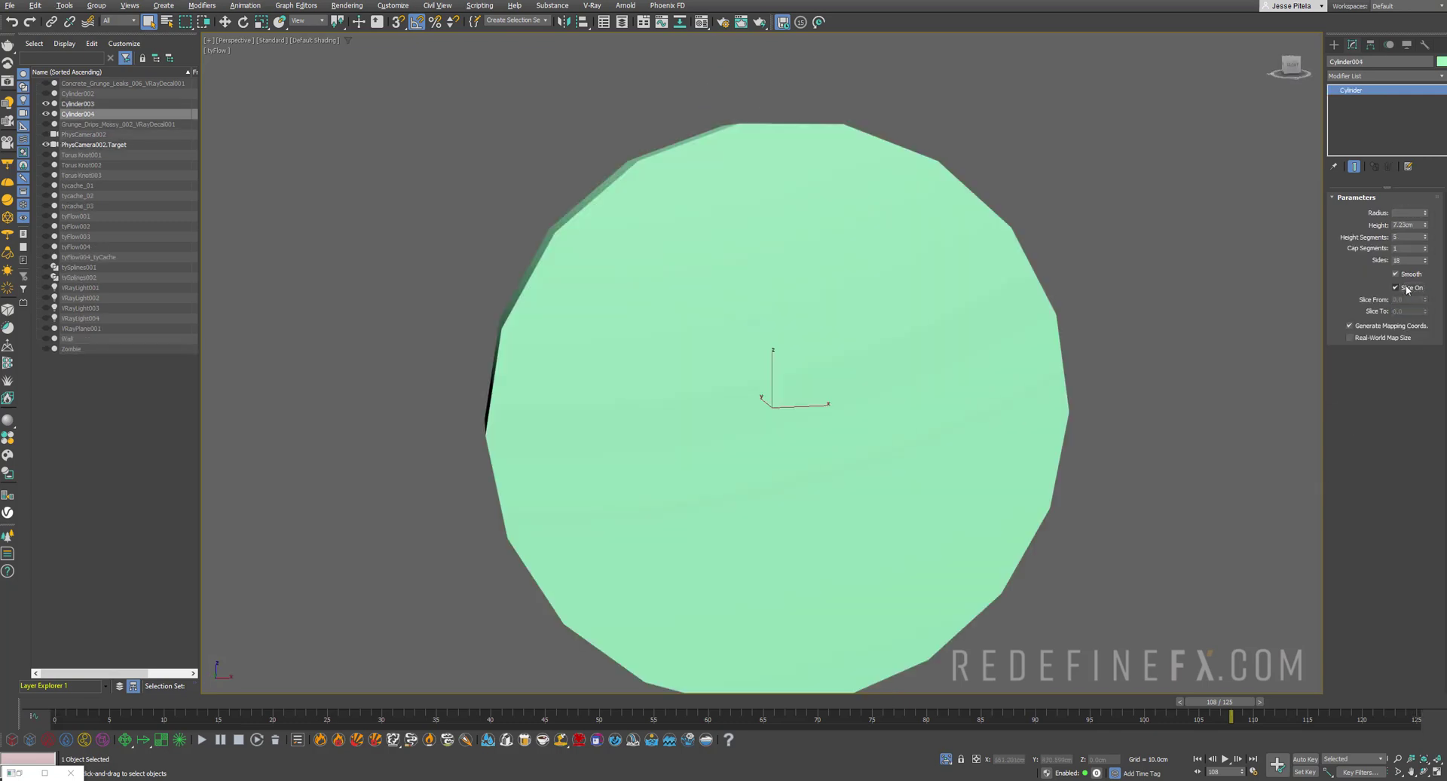
- Adjust the Slice From angle of the sliced test cylinder
drag(1425, 300, 1391, 167)
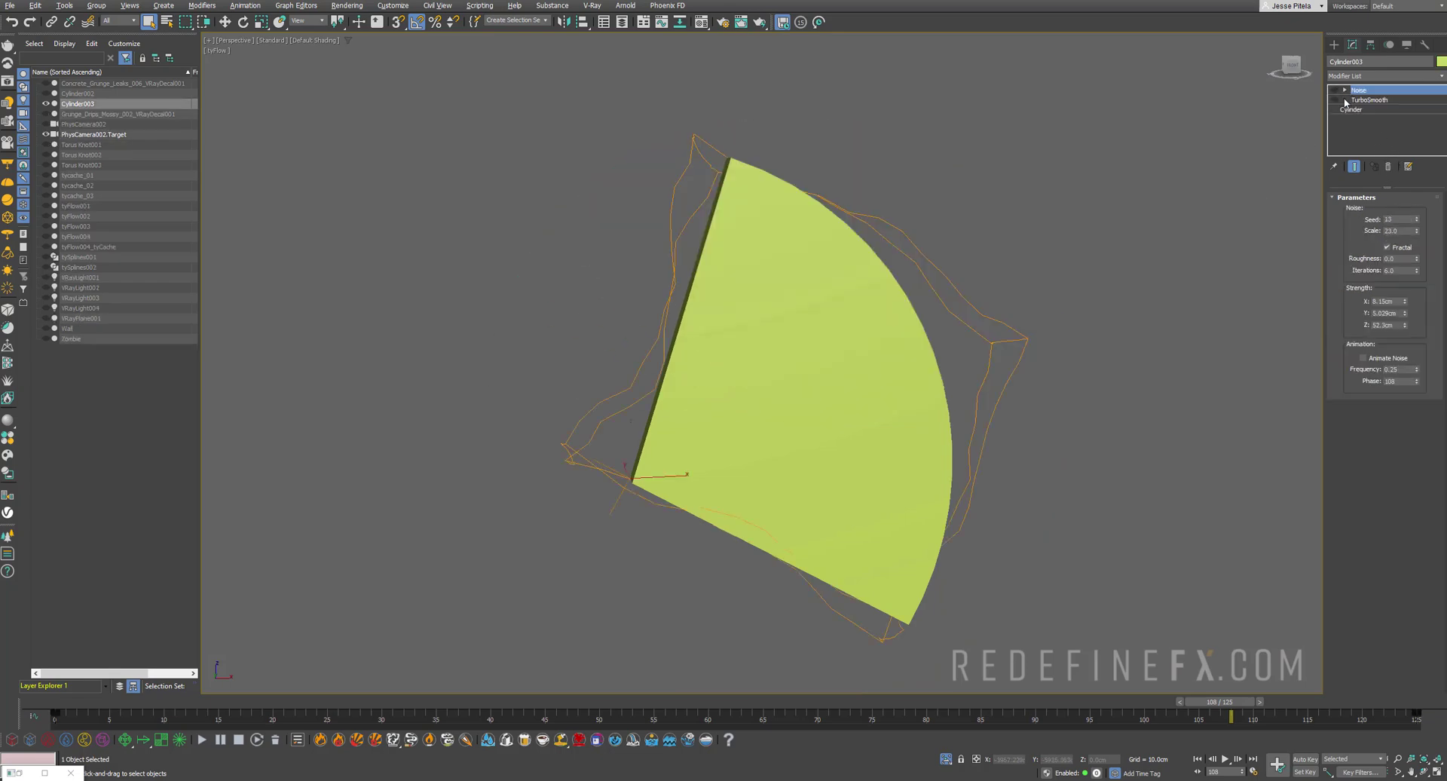
- Re-enable the TurboSmooth and Noise modifiers on Cylinder003 and examine the deformed surface
click(1334, 100)
click(1335, 90)
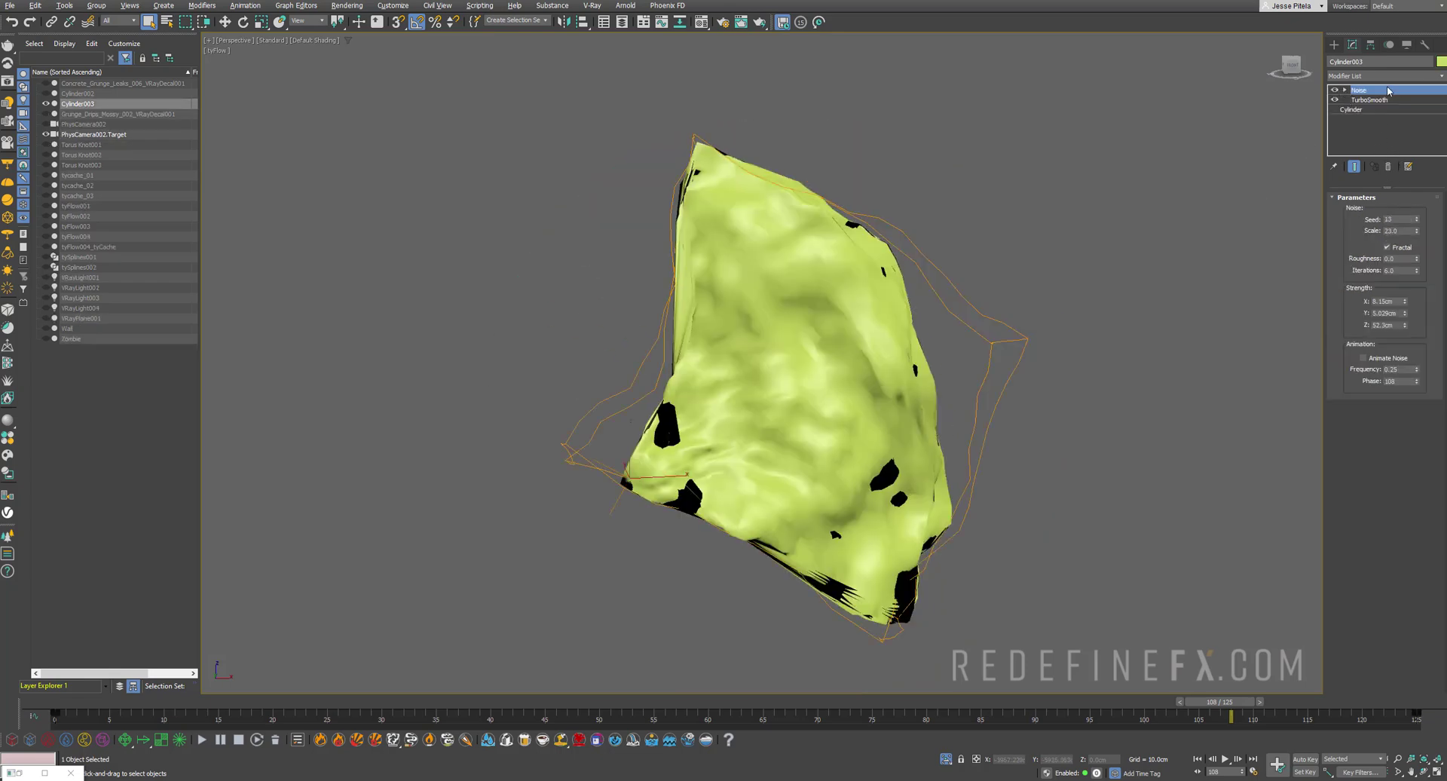
alt+middle_drag(723, 313, 848, 358)
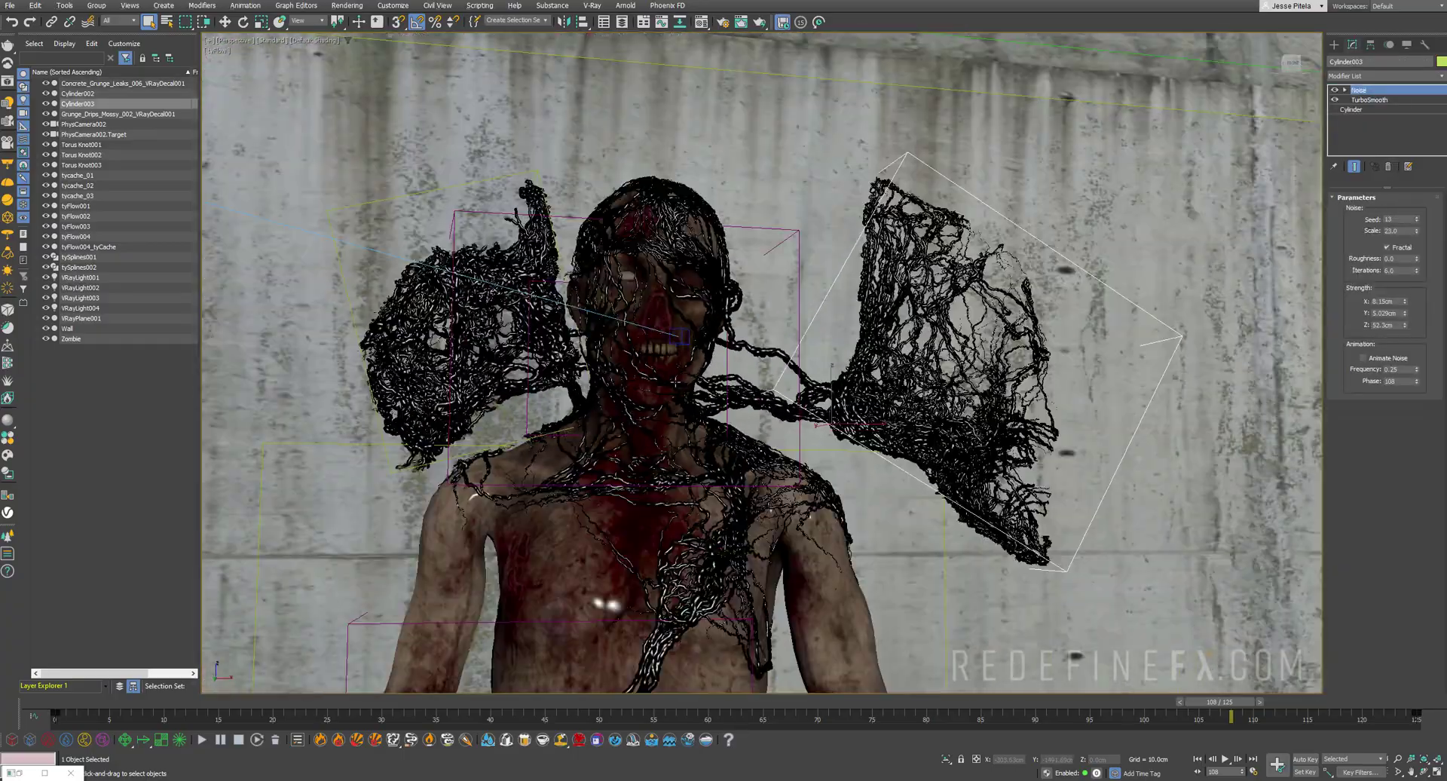
alt+middle_drag(676, 384, 703, 283)
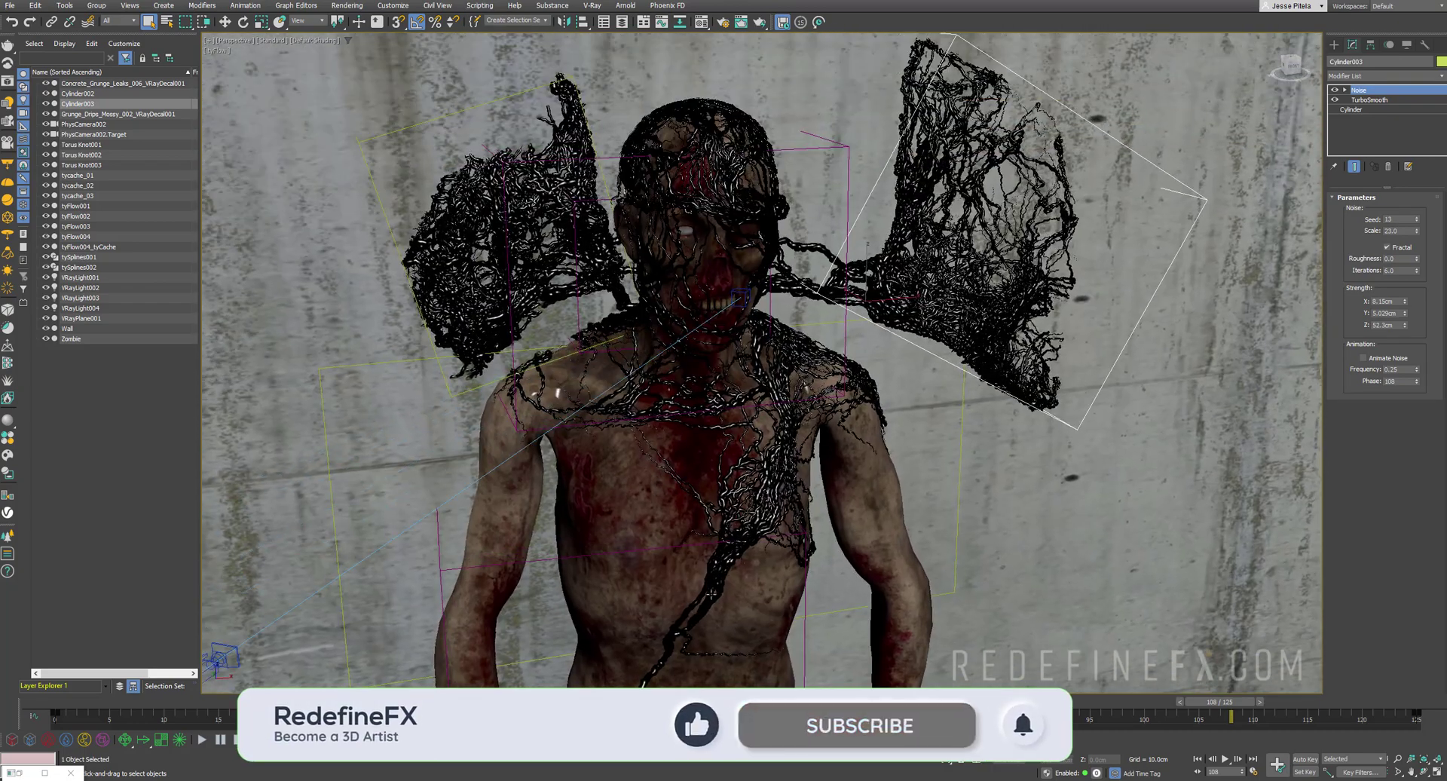
middle_drag(724, 454, 728, 557)
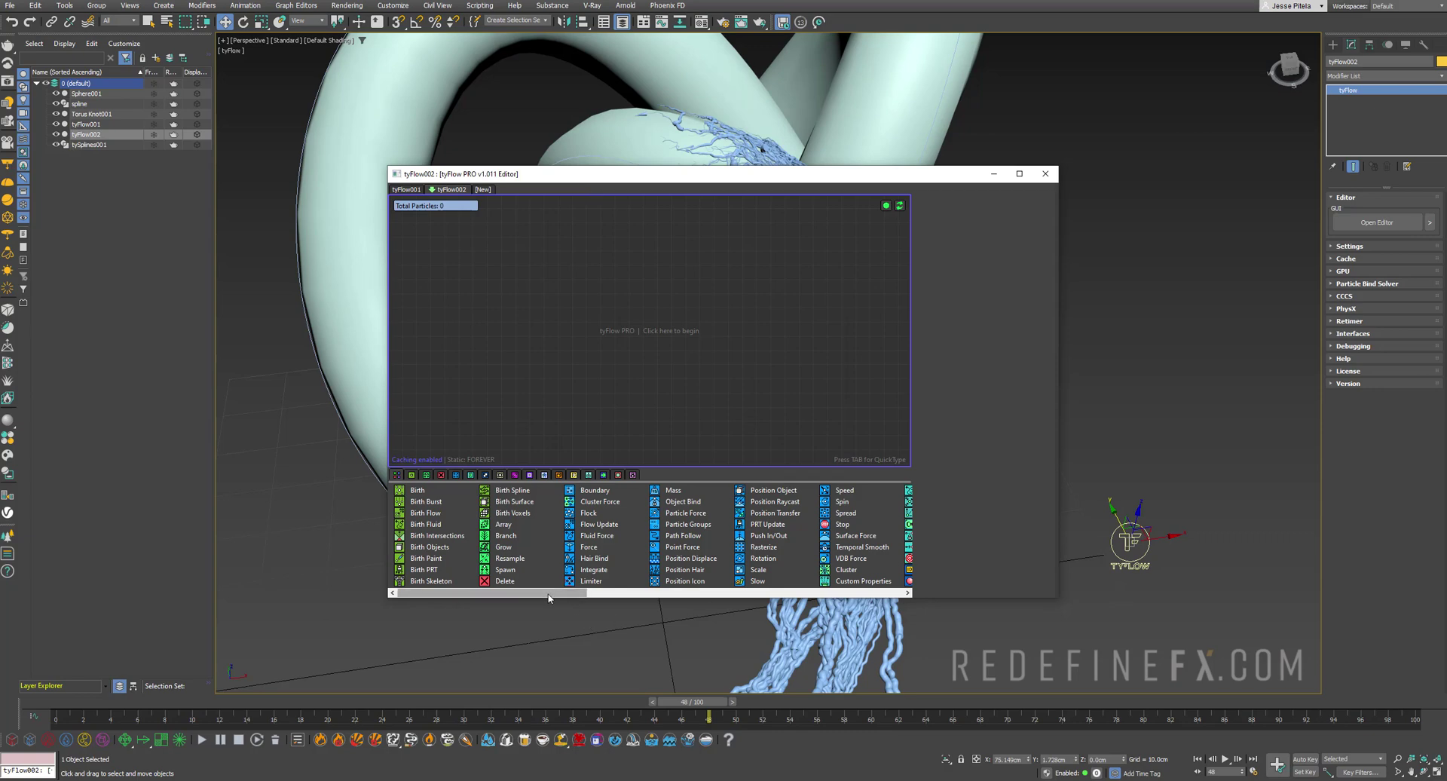
- Add an Export Particles operator in tyCache mode as a new event in the empty tyFlow002 flow
drag(573, 592, 740, 592)
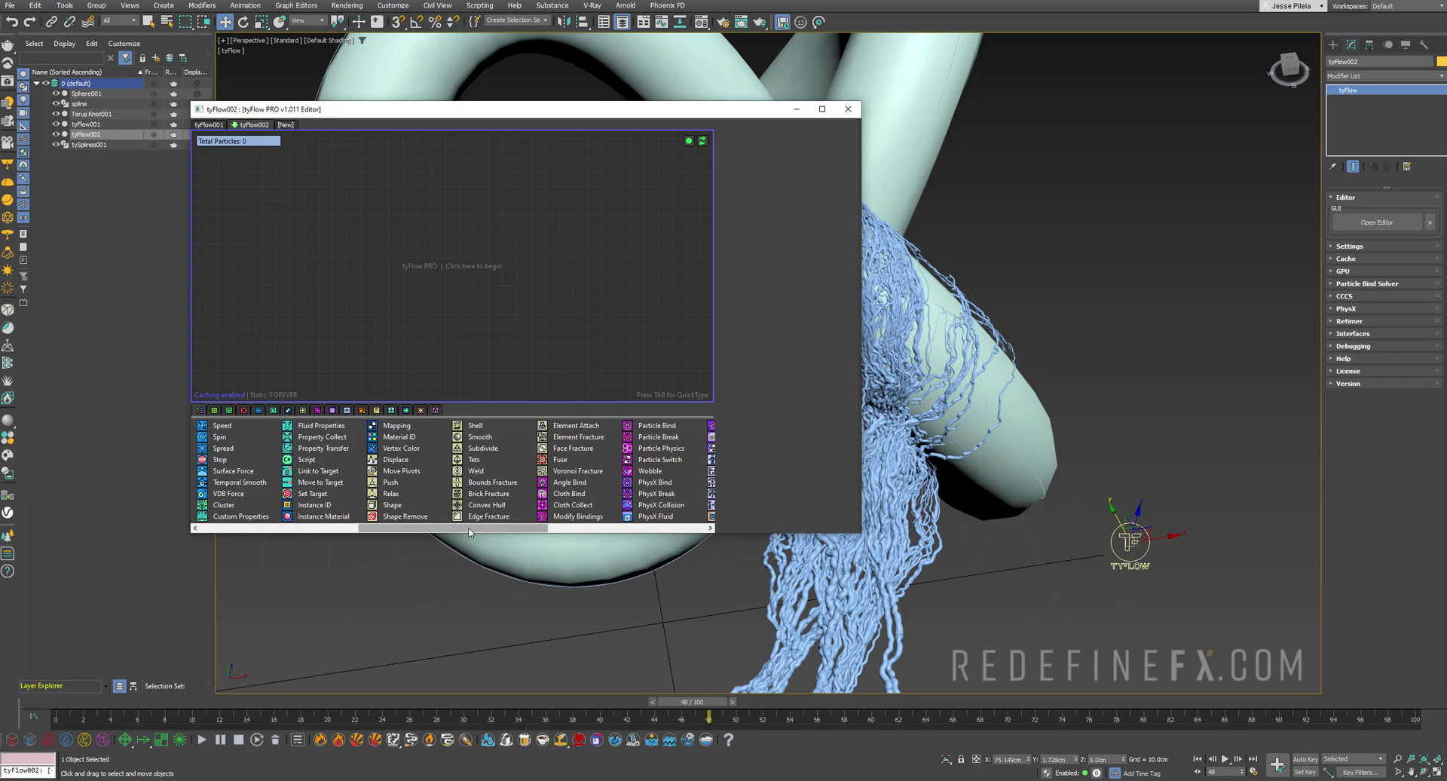
drag(452, 527, 520, 294)
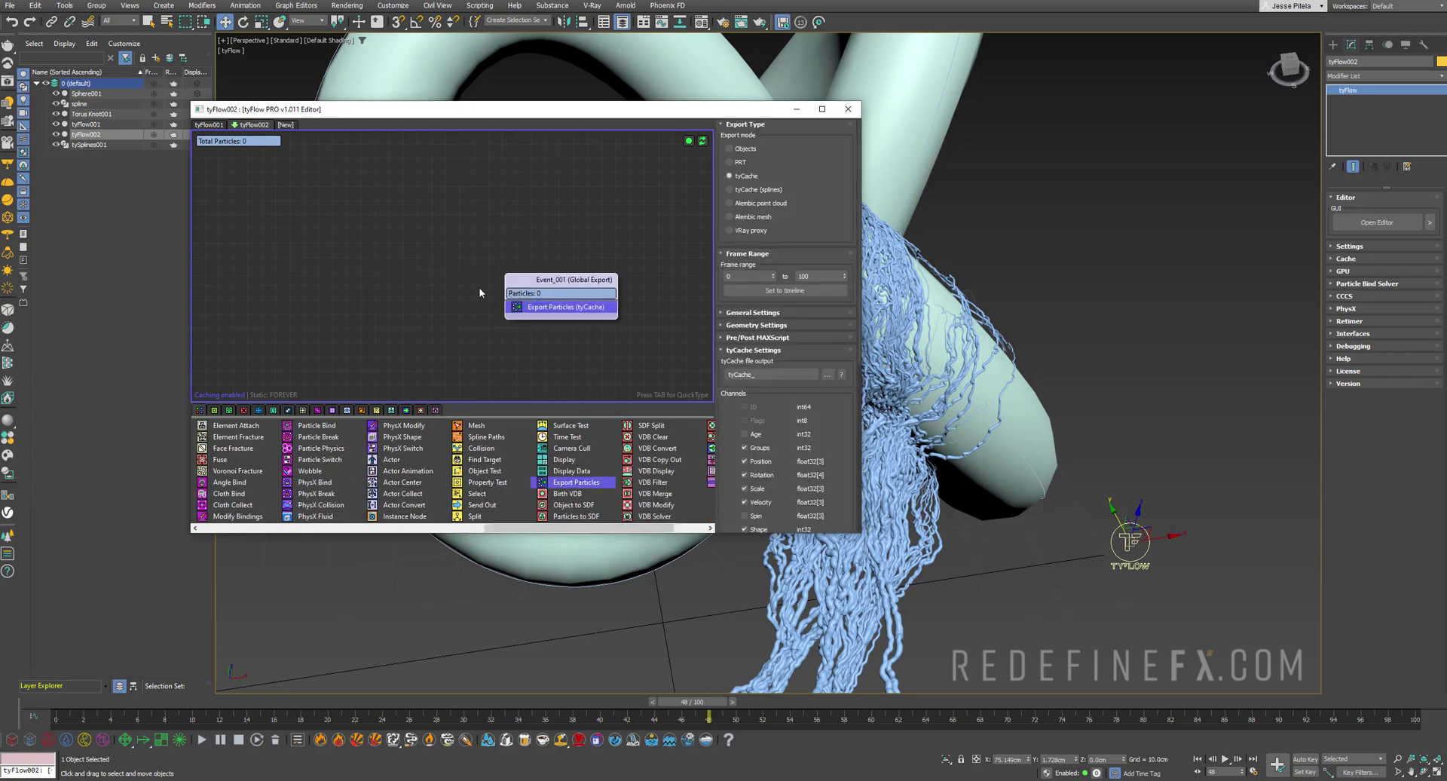
- Include spline paths geometry in the Export Particles operator's geometry settings, and open its tyCache settings
scroll(777, 336, down, 3)
click(736, 212)
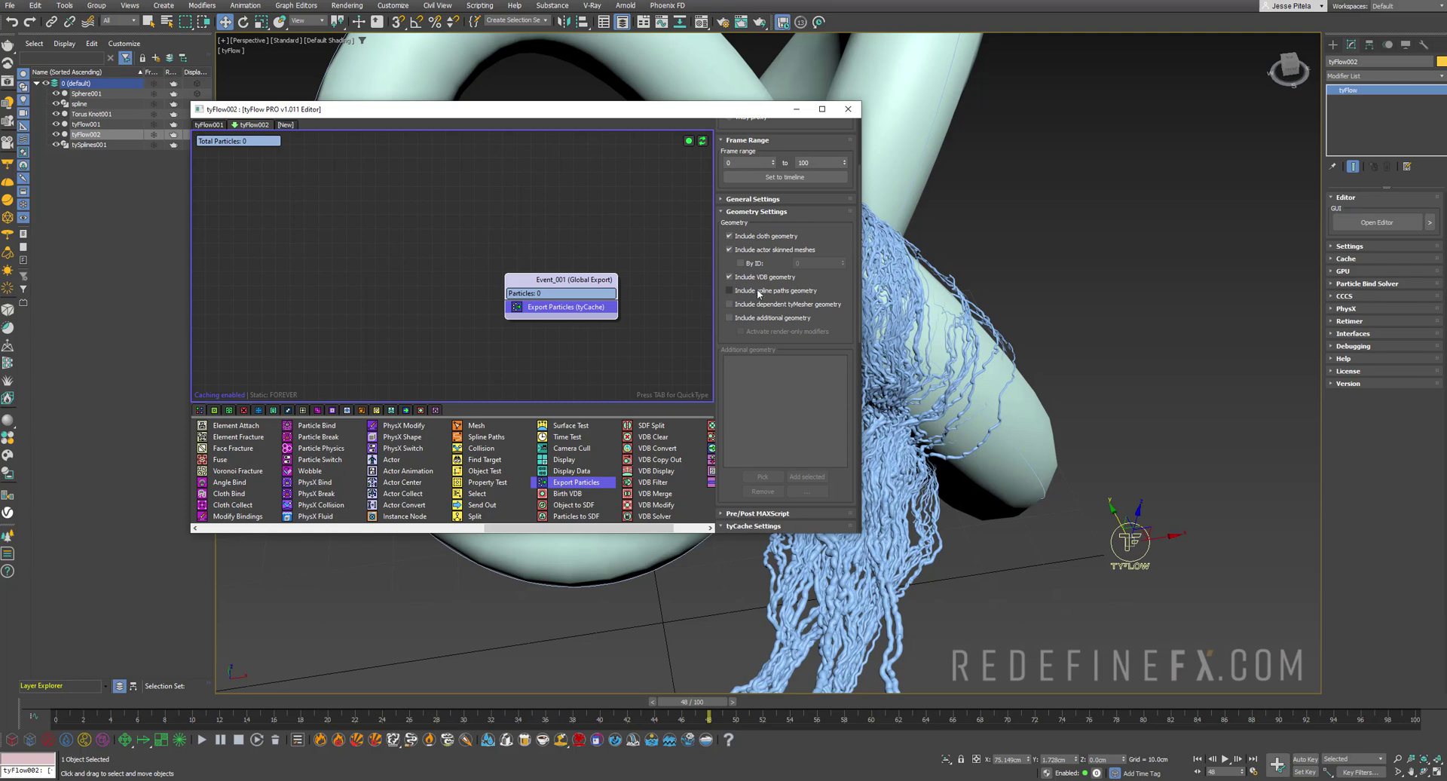
click(760, 294)
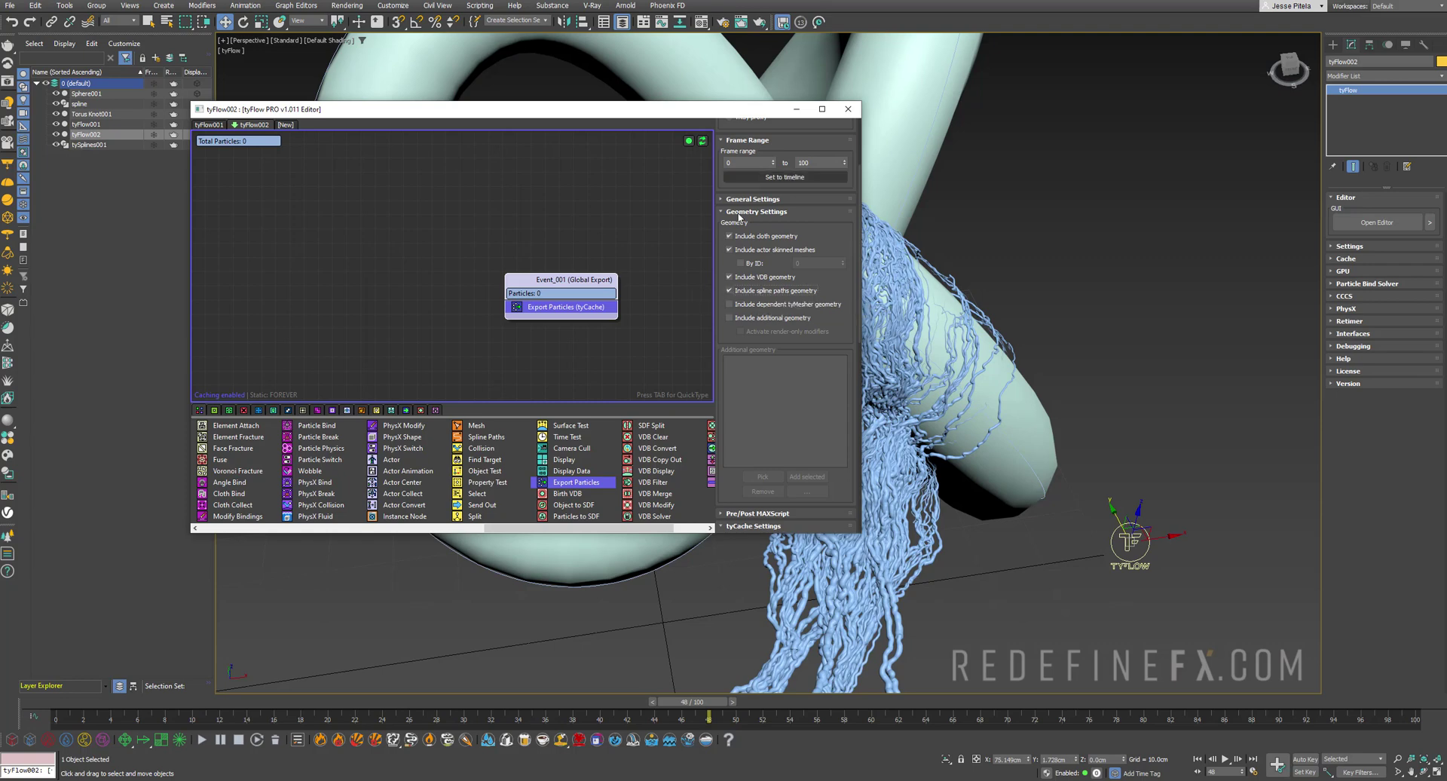
click(761, 526)
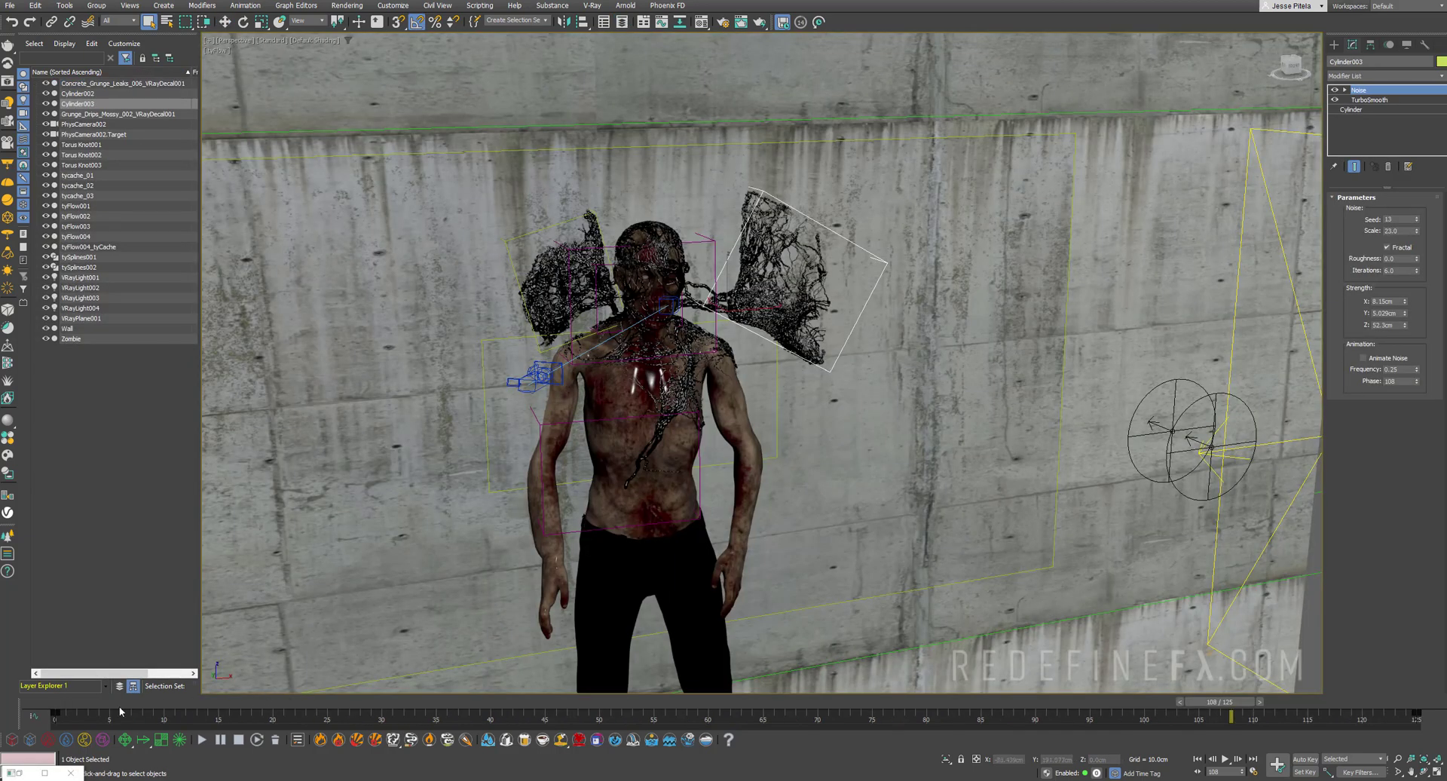
- Scrub through the zombie scene's timeline to examine the vine growth animation
drag(120, 711, 1040, 691)
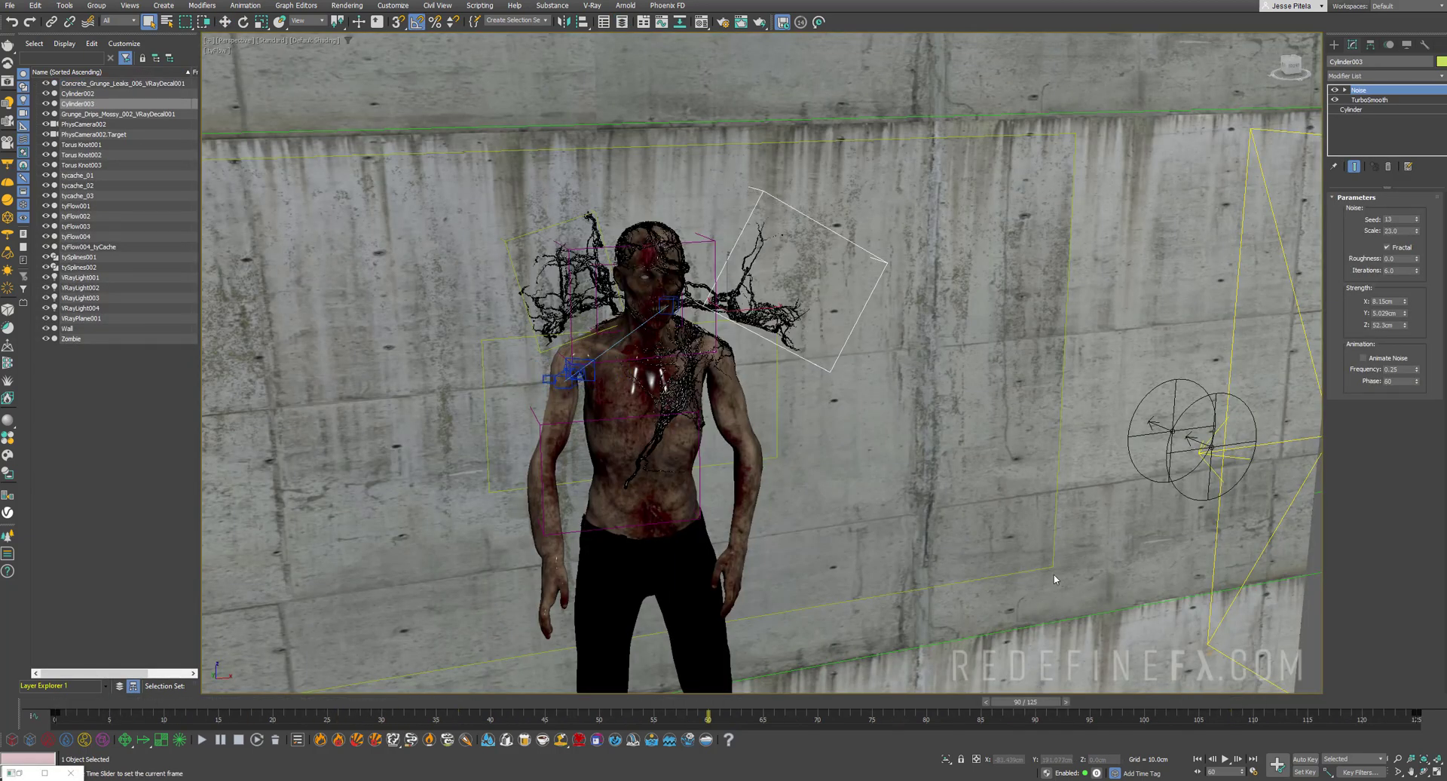